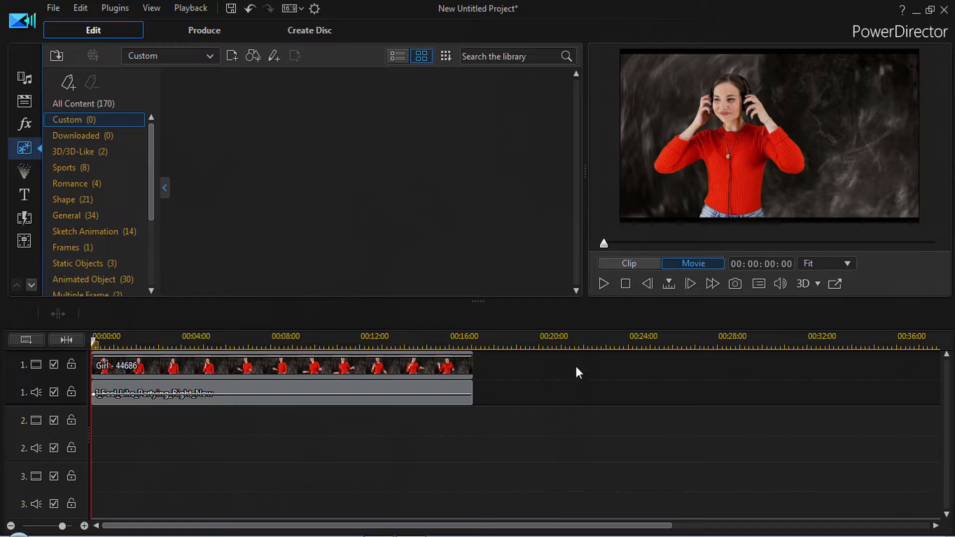
- Start a new hand-drawn paint animation in the Paint Designer
{"action": "left_click", "coordinate": [125, 13]}
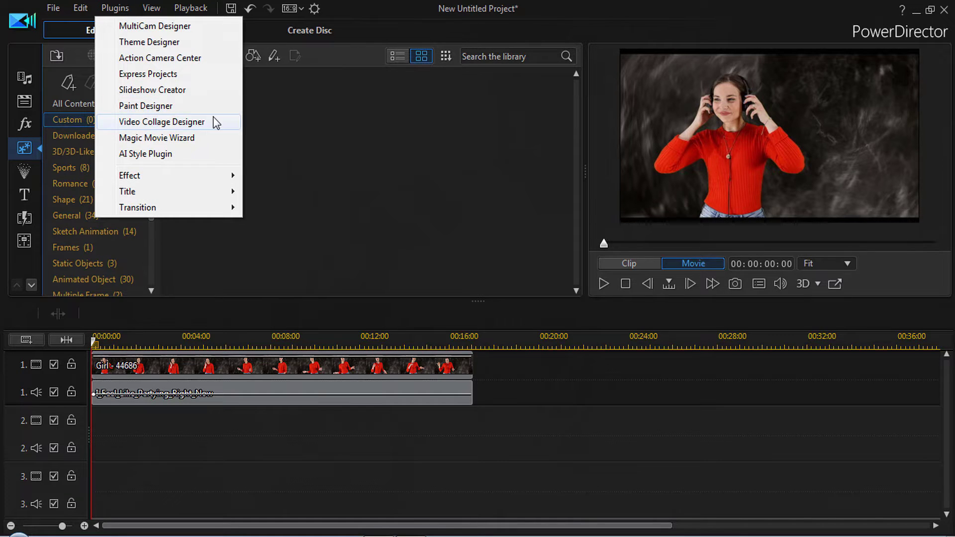
{"action": "left_click", "coordinate": [372, 166]}
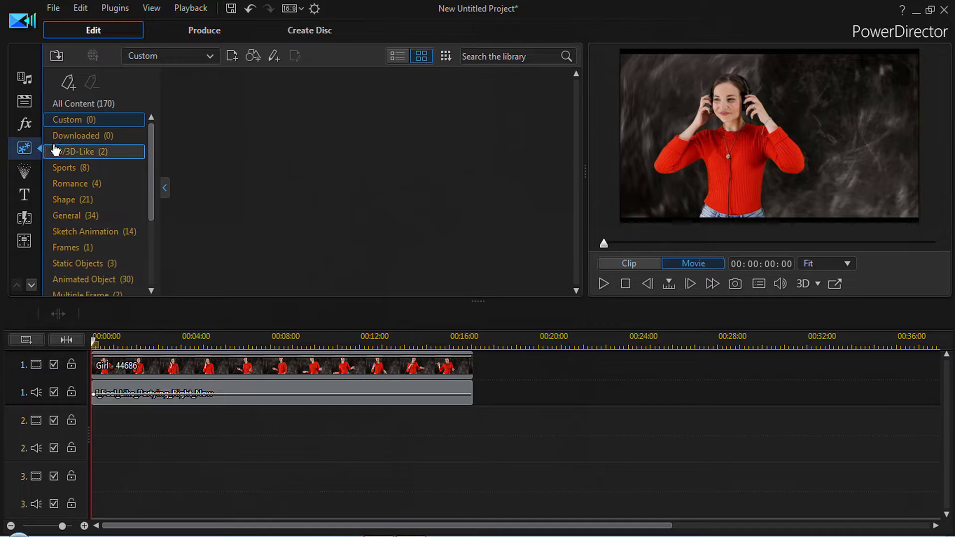
{"action": "left_click", "coordinate": [275, 56]}
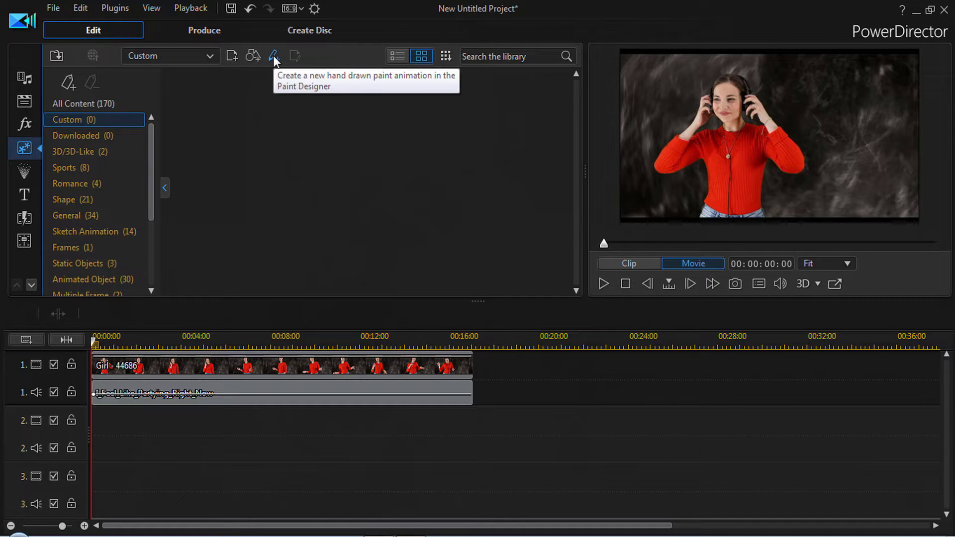
{"action": "left_click", "coordinate": [273, 58]}
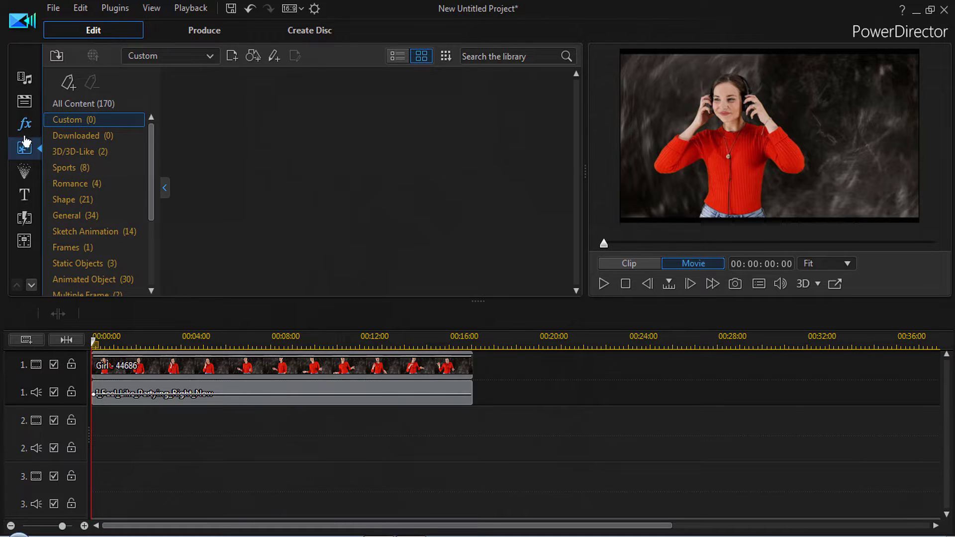
{"action": "left_click", "coordinate": [274, 59]}
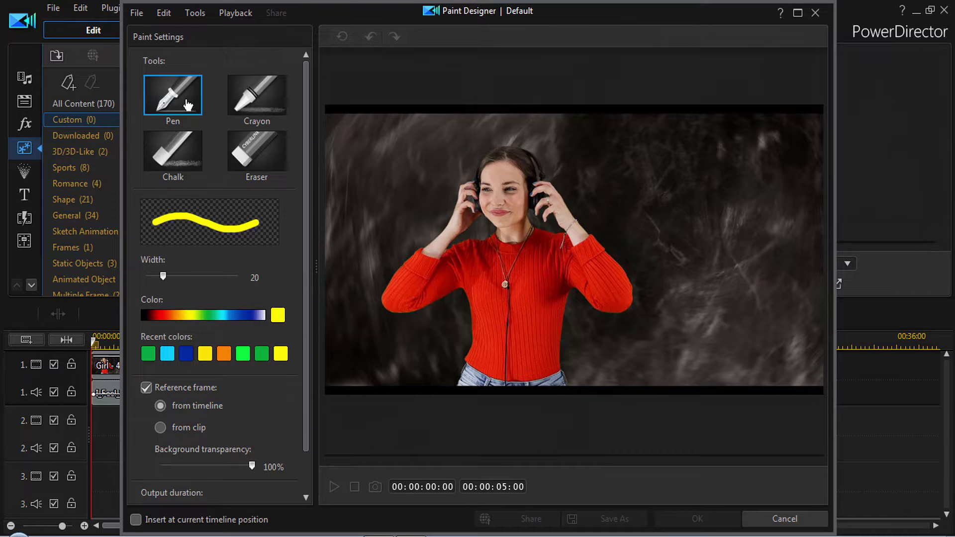
- Set the Pen tool's stroke width to 6
{"action": "mouse_move", "coordinate": [163, 275]}
{"action": "left_mouse_down"}
{"action": "mouse_move", "coordinate": [177, 275]}
{"action": "mouse_move", "coordinate": [150, 276]}
{"action": "left_mouse_up"}
{"action": "double_click", "coordinate": [257, 276]}
{"action": "key", "text": "Down"}
{"action": "type", "text": "23"}
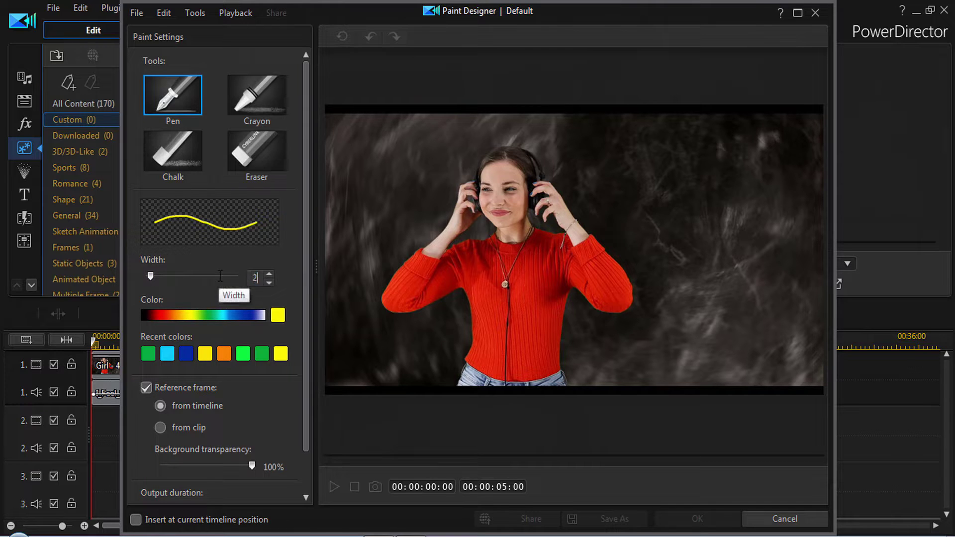
{"action": "double_click", "coordinate": [261, 278]}
{"action": "type", "text": "6"}
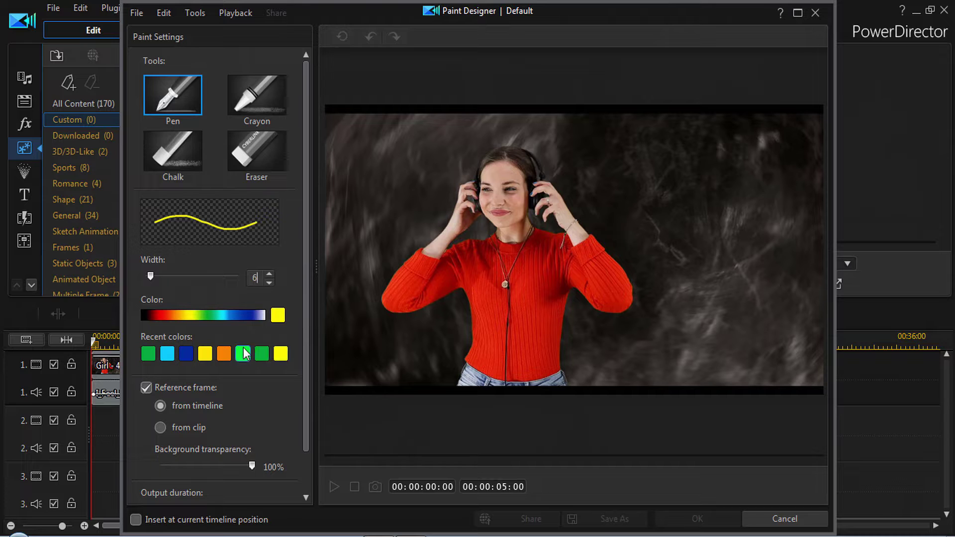
- Try the reference frame's background transparency at 0% and restore it to 100%
{"action": "left_click_drag", "start_coordinate": [307, 325], "coordinate": [306, 386]}
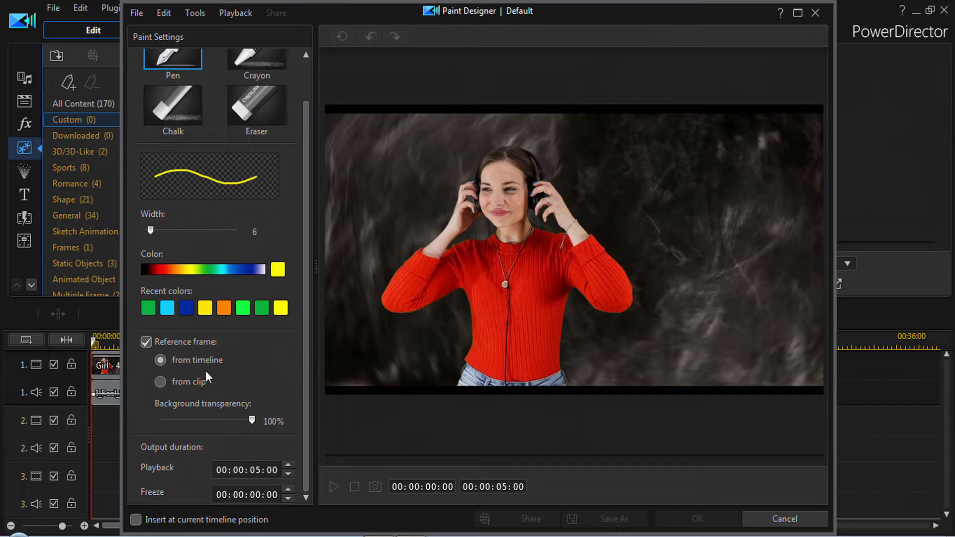
{"action": "left_click_drag", "start_coordinate": [450, 15], "coordinate": [710, 15]}
{"action": "mouse_move", "coordinate": [631, 14]}
{"action": "left_mouse_down"}
{"action": "mouse_move", "coordinate": [449, 34]}
{"action": "mouse_move", "coordinate": [352, 19]}
{"action": "left_mouse_up"}
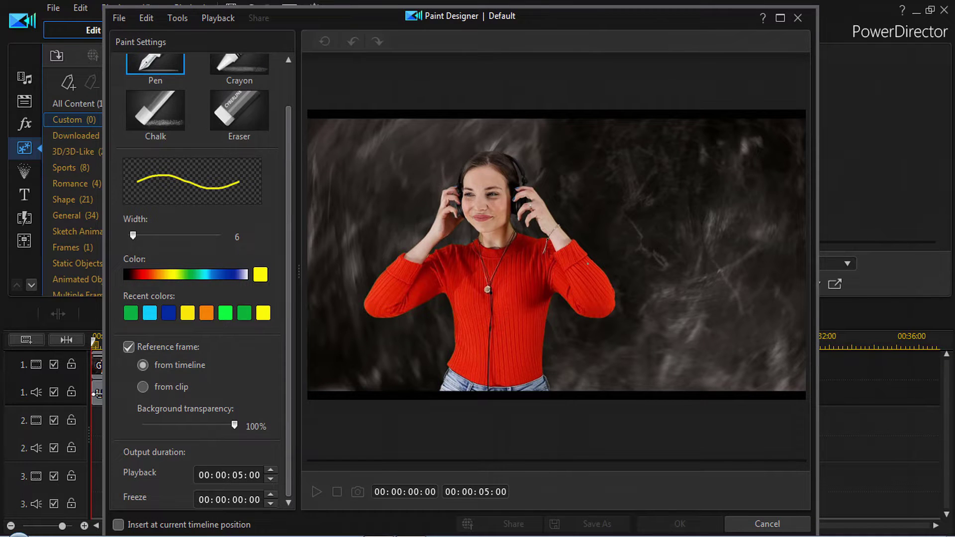
{"action": "left_click_drag", "start_coordinate": [355, 24], "coordinate": [402, 20]}
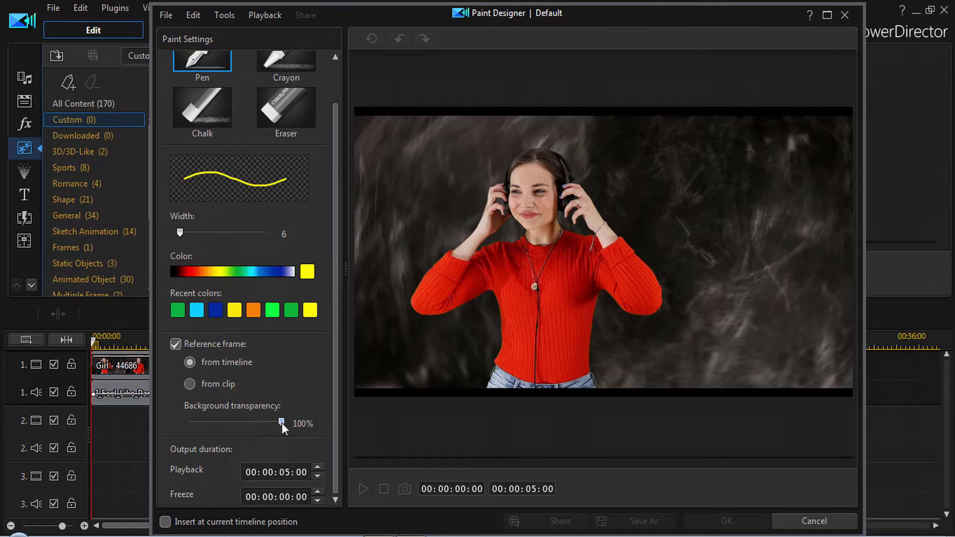
{"action": "left_click_drag", "start_coordinate": [233, 422], "coordinate": [186, 424]}
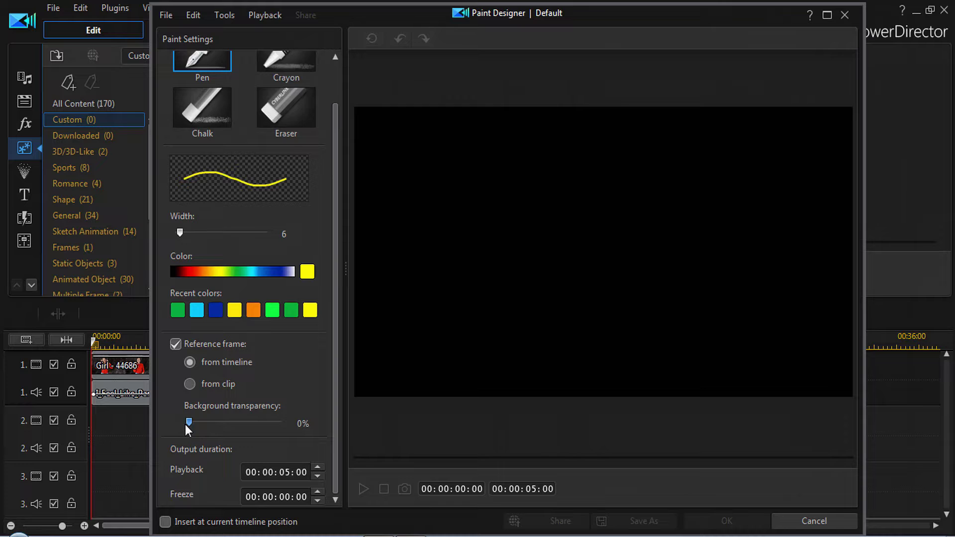
{"action": "left_click_drag", "start_coordinate": [249, 423], "coordinate": [192, 425]}
{"action": "left_click_drag", "start_coordinate": [277, 424], "coordinate": [288, 425]}
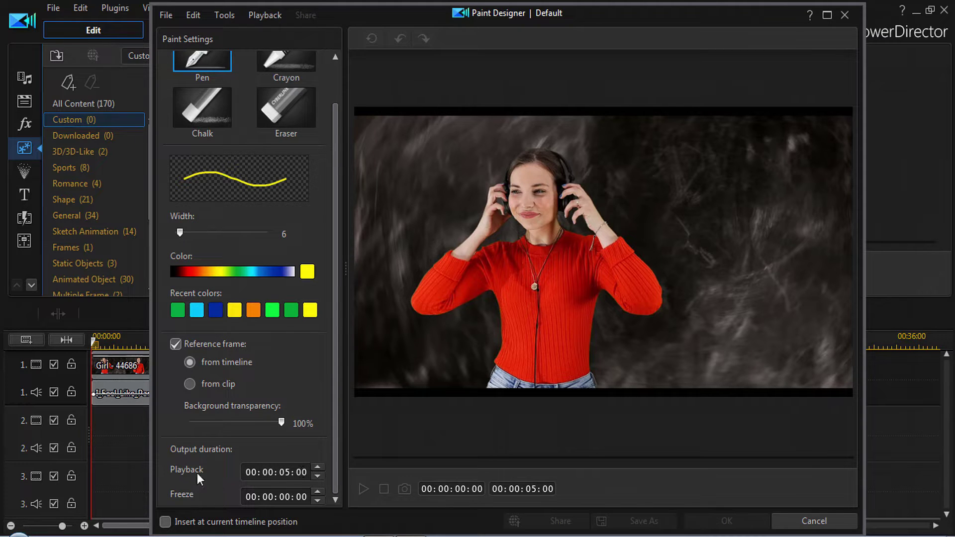
- Choose the golden-yellow recent color for the Pen and set the output playback duration to 00:00:00:04
{"action": "left_click", "coordinate": [308, 471]}
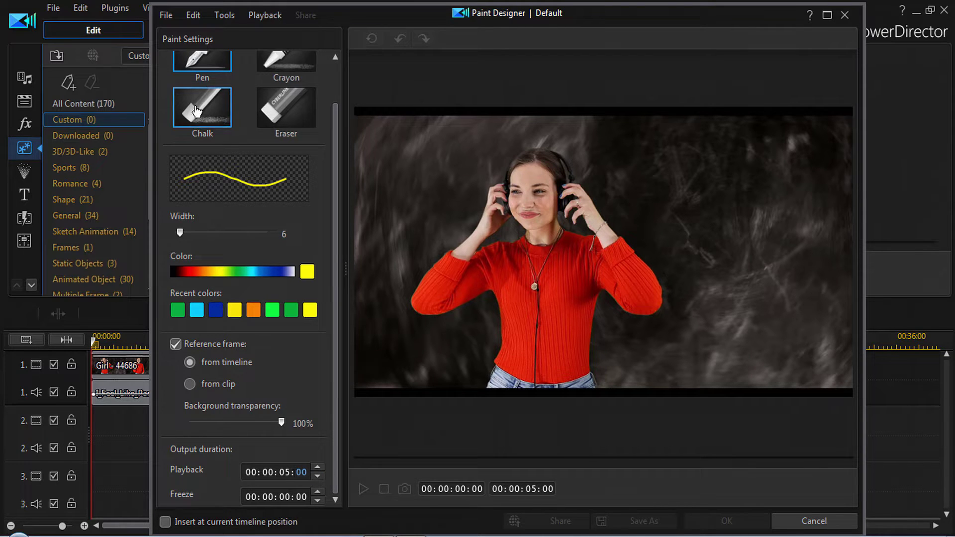
{"action": "left_click", "coordinate": [215, 65]}
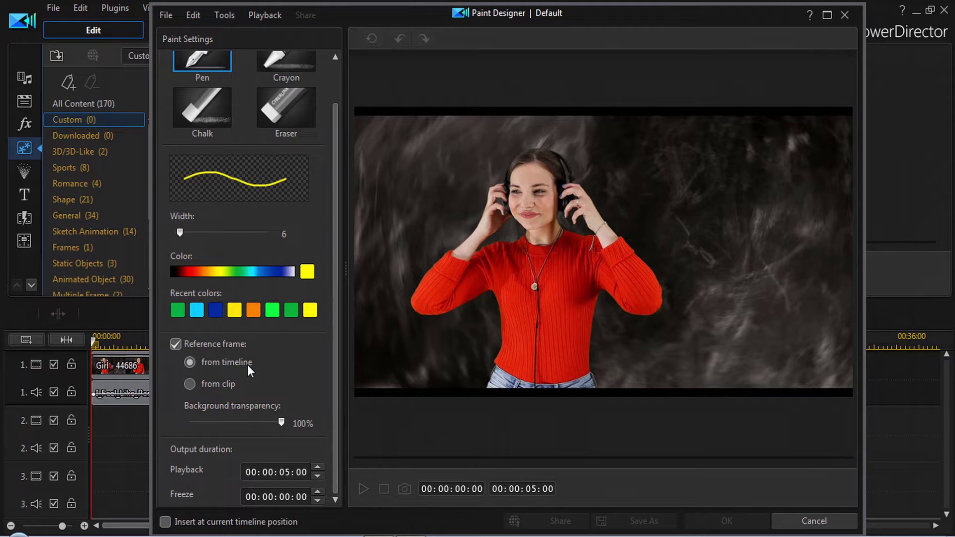
{"action": "mouse_move", "coordinate": [599, 19]}
{"action": "left_mouse_down"}
{"action": "mouse_move", "coordinate": [587, 21]}
{"action": "mouse_move", "coordinate": [597, 23]}
{"action": "left_mouse_up"}
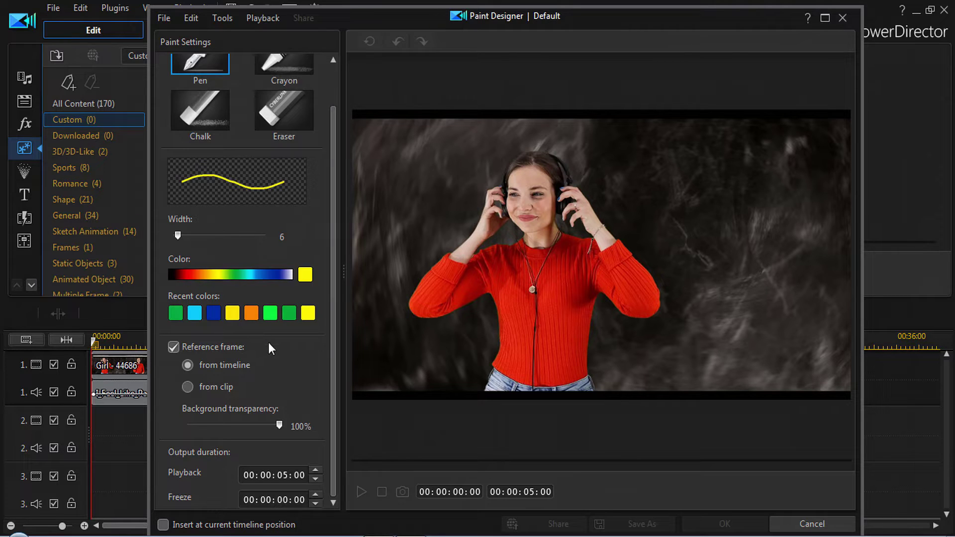
{"action": "left_click", "coordinate": [232, 314]}
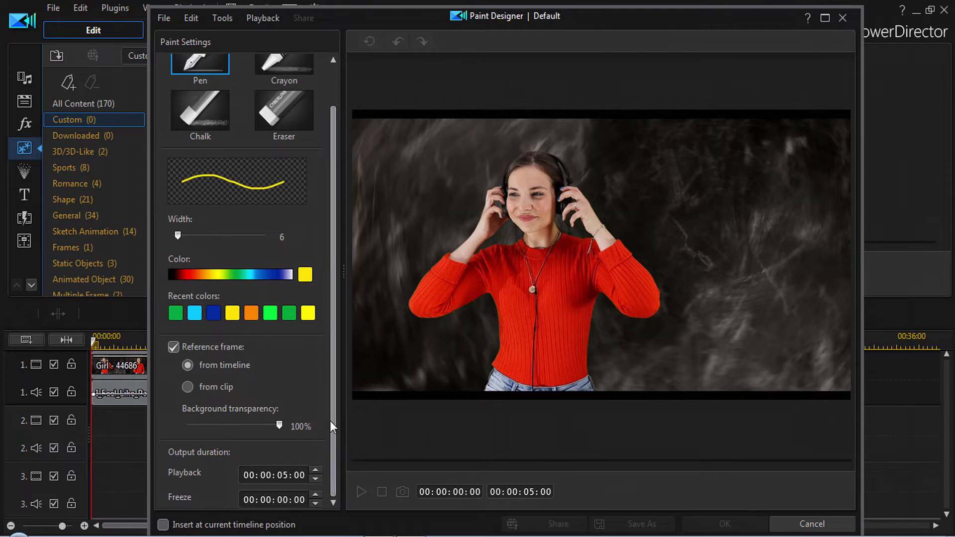
{"action": "left_click", "coordinate": [306, 475]}
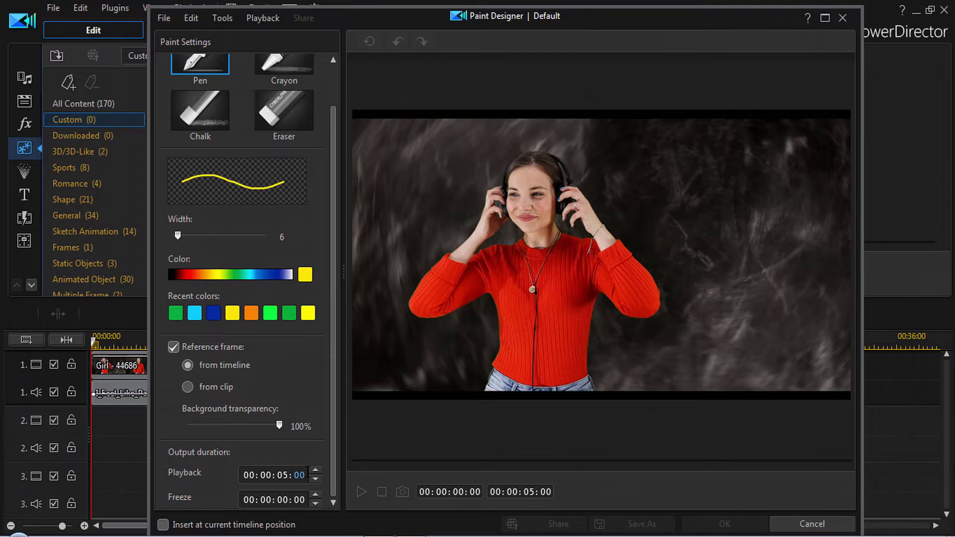
{"action": "type", "text": "4"}
{"action": "left_click", "coordinate": [292, 477]}
- Draw a yellow Pen arc from the left headphone over the top of the woman's head and enable insertion at the current timeline position
{"action": "mouse_move", "coordinate": [506, 182]}
{"action": "left_mouse_down"}
{"action": "mouse_move", "coordinate": [523, 153]}
{"action": "mouse_move", "coordinate": [550, 153]}
{"action": "left_mouse_up"}
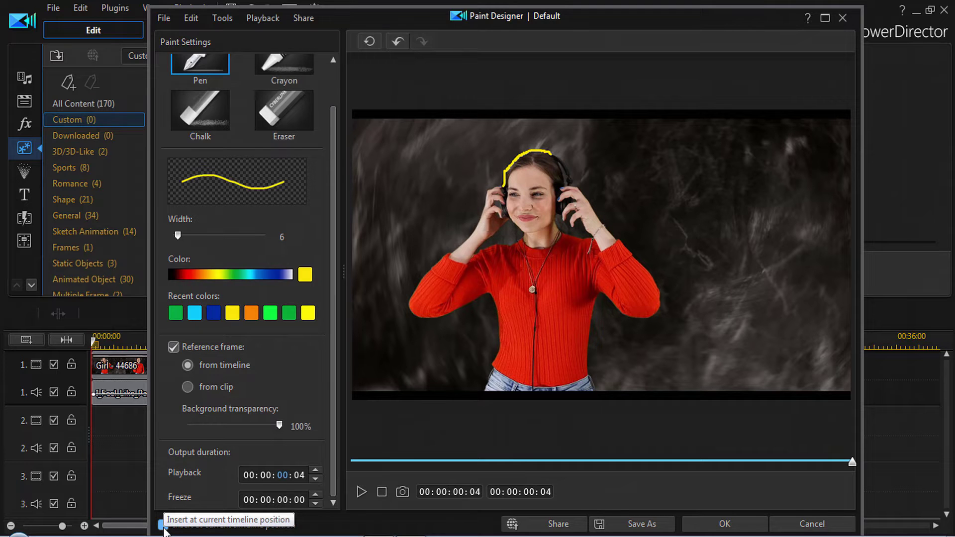
{"action": "mouse_move", "coordinate": [383, 21]}
{"action": "left_mouse_down"}
{"action": "mouse_move", "coordinate": [565, 17]}
{"action": "mouse_move", "coordinate": [594, 28]}
{"action": "left_mouse_up"}
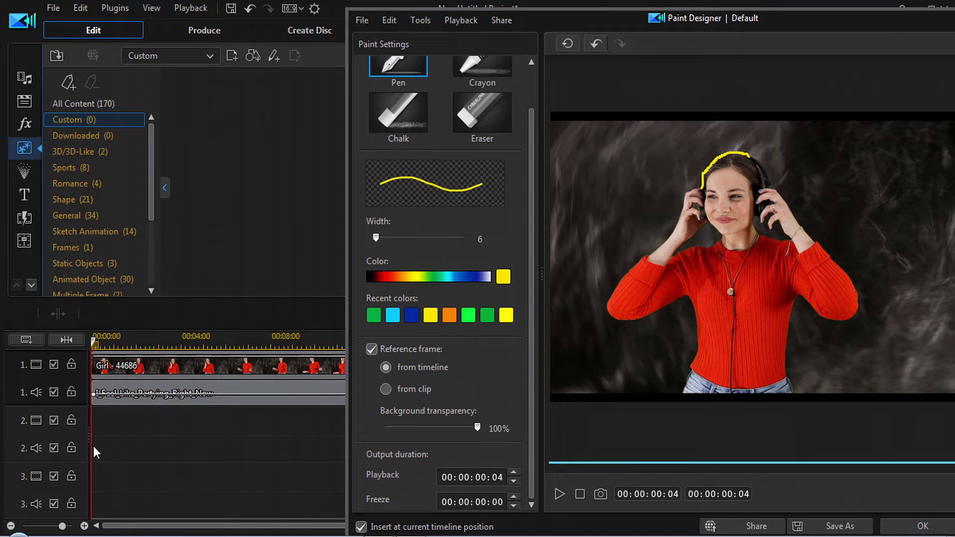
{"action": "left_click_drag", "start_coordinate": [786, 28], "coordinate": [553, 18]}
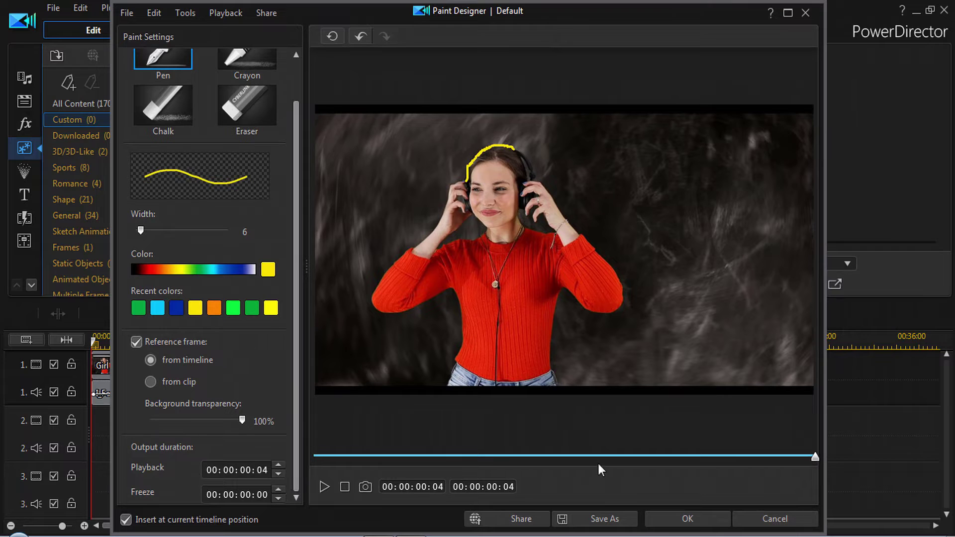
- Accept the drawing and save it as a custom template named 1
{"action": "left_click", "coordinate": [674, 525]}
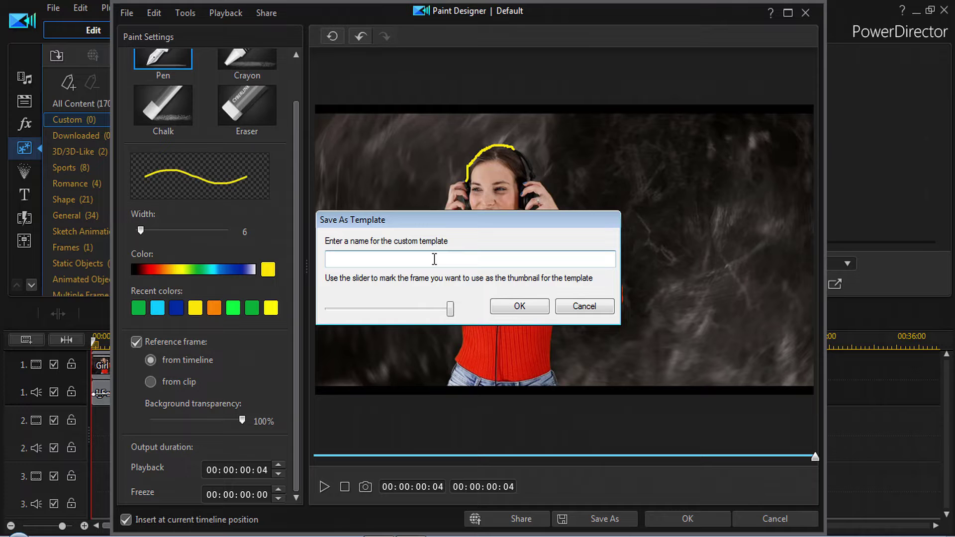
{"action": "type", "text": "1"}
{"action": "left_click", "coordinate": [523, 308]}
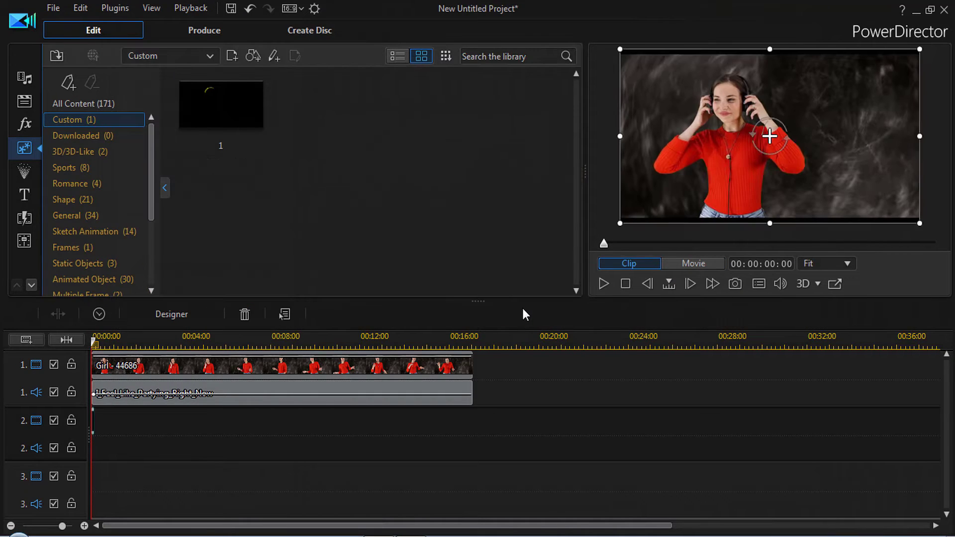
- Check the duration of the inserted paint clip on video track 2
{"action": "left_click_drag", "start_coordinate": [132, 339], "coordinate": [669, 327]}
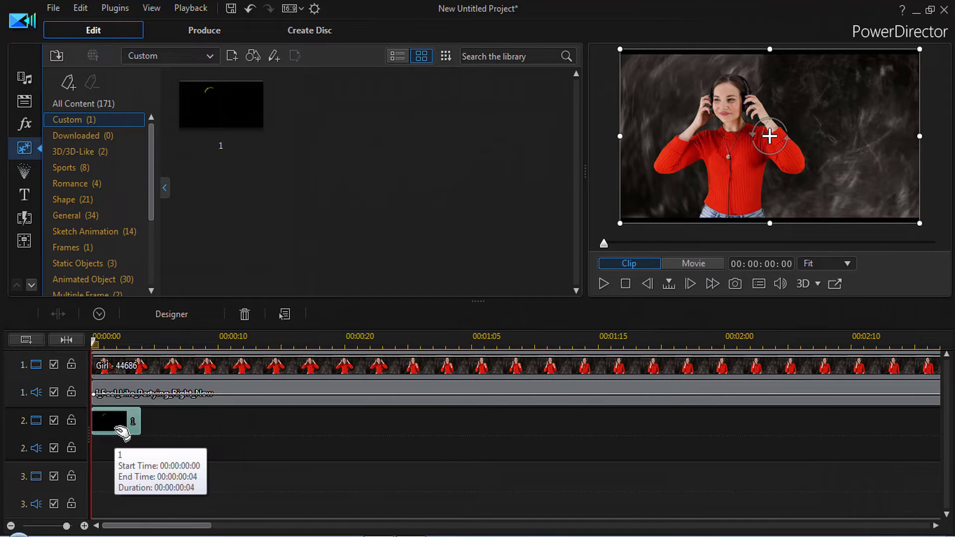
{"action": "left_click", "coordinate": [98, 314]}
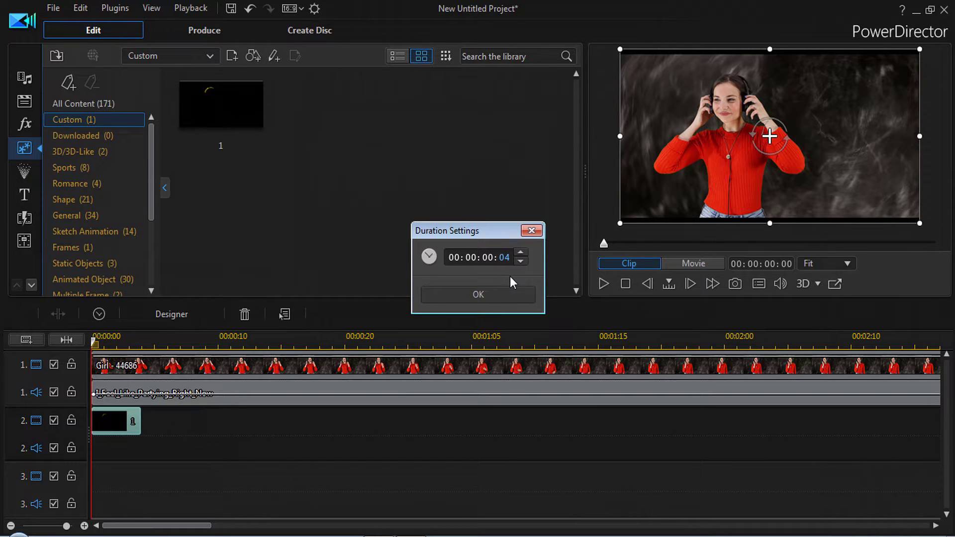
{"action": "left_click", "coordinate": [492, 293]}
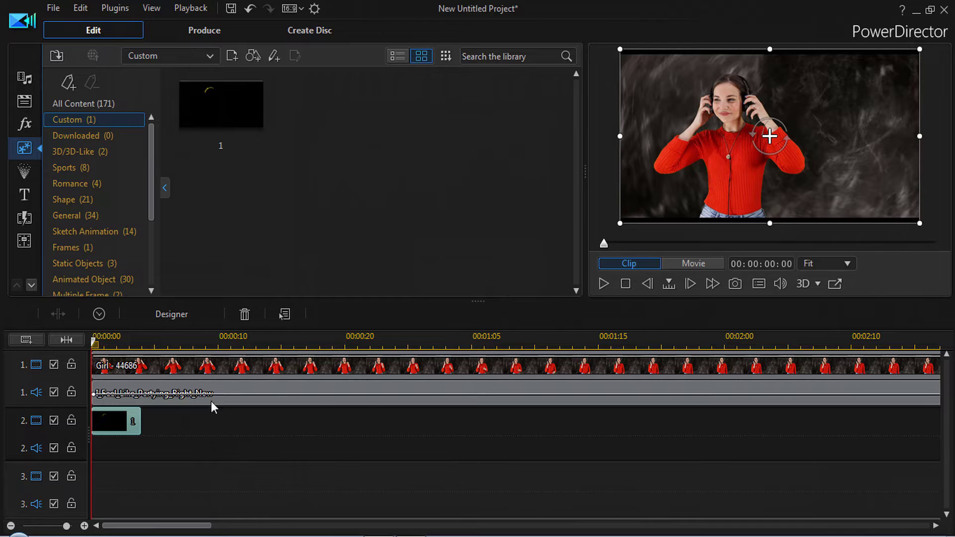
{"action": "left_click_drag", "start_coordinate": [379, 342], "coordinate": [115, 346]}
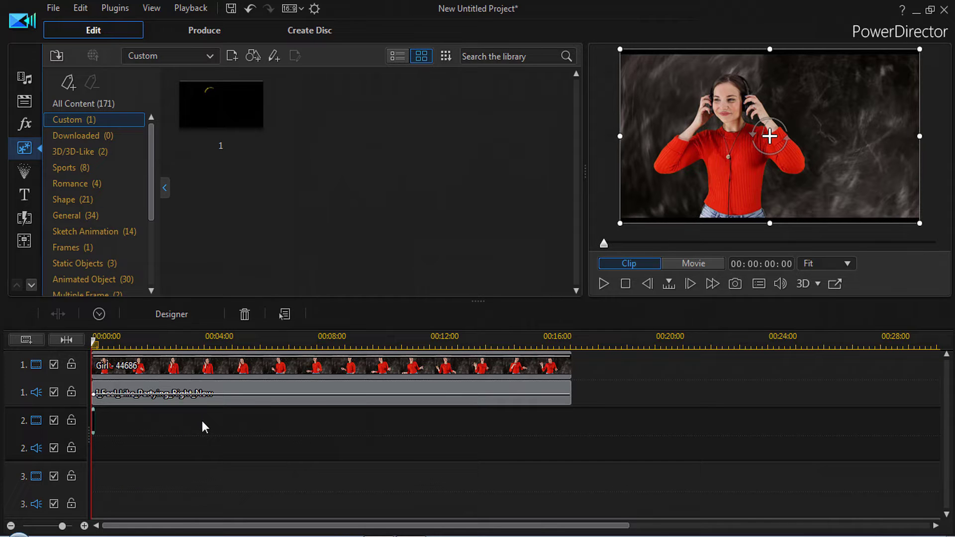
- Play the first paint clip to its end and start a new paint animation there with a golden-yellow Pen of width 6
{"action": "key", "text": "space"}
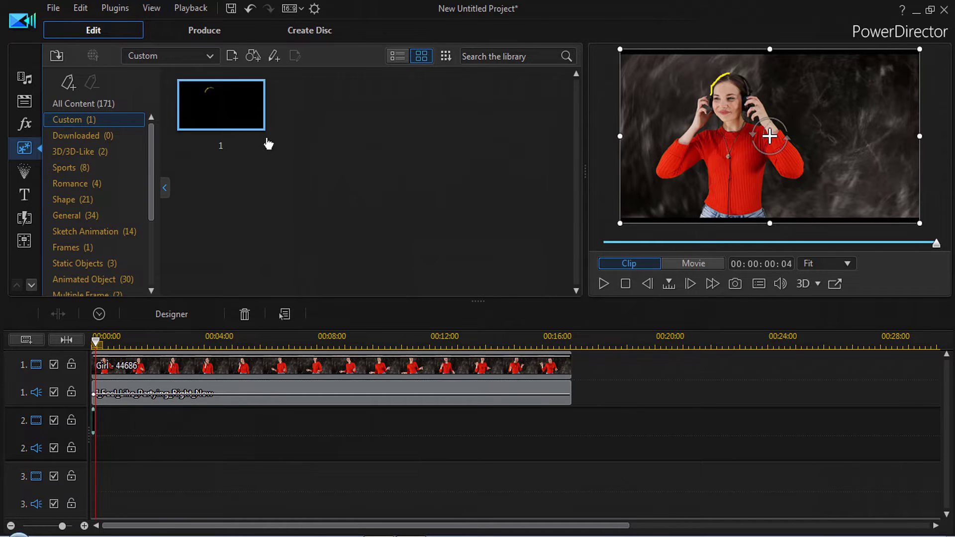
{"action": "left_click", "coordinate": [275, 60]}
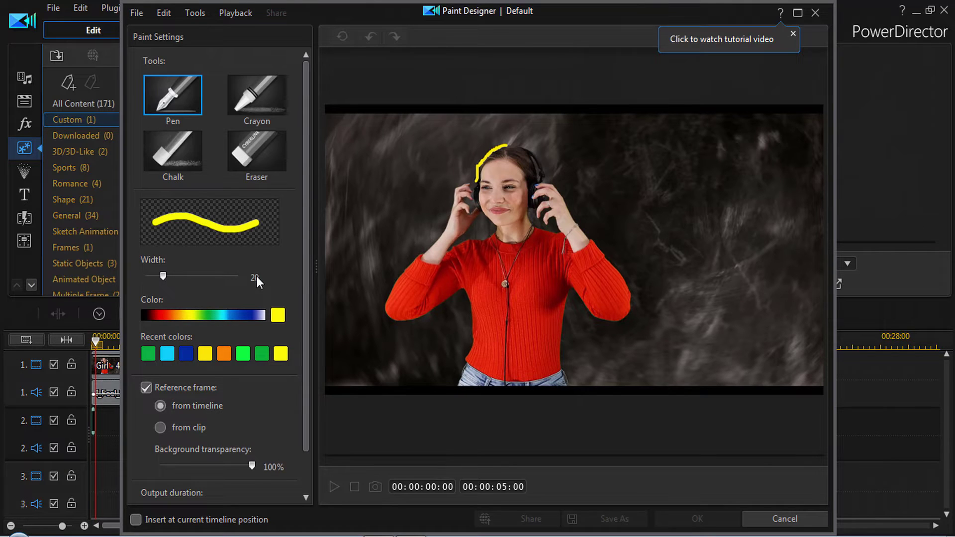
{"action": "double_click", "coordinate": [262, 277]}
{"action": "type", "text": "6"}
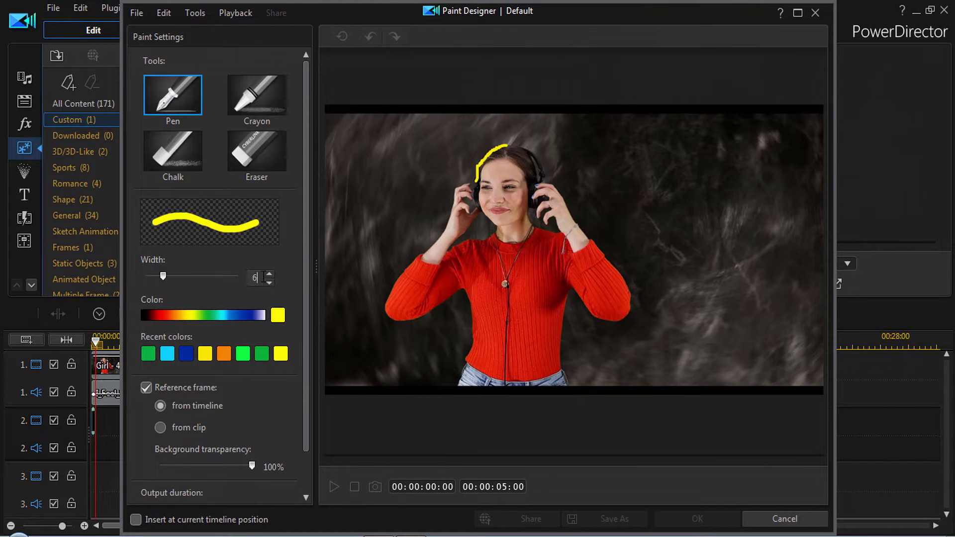
{"action": "left_click", "coordinate": [208, 355]}
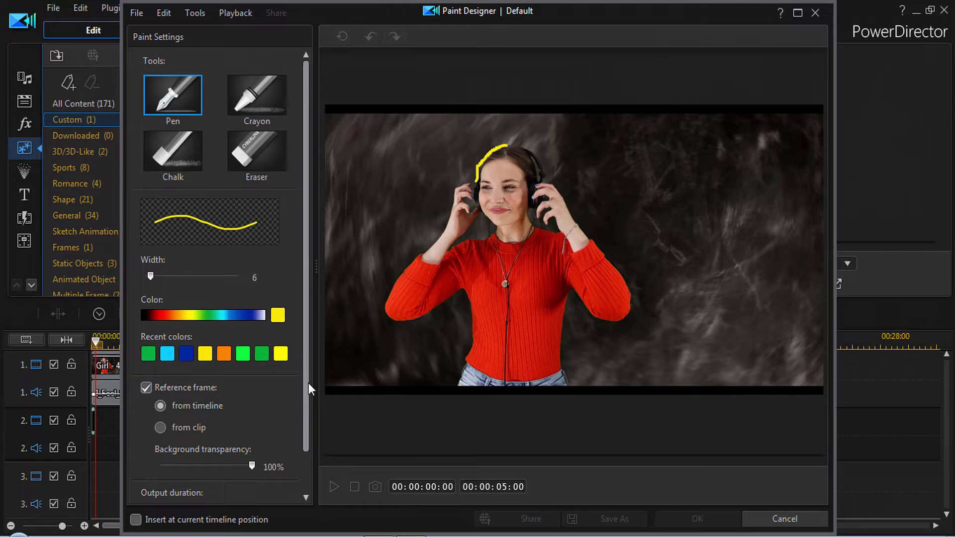
- Set the second drawing's output playback duration to 00:00:00:04
{"action": "scroll", "coordinate": [308, 383], "scroll_direction": "down", "scroll_amount": 2}
{"action": "left_click", "coordinate": [253, 469]}
{"action": "type", "text": "0"}
{"action": "left_click", "coordinate": [273, 470]}
{"action": "type", "text": "4"}
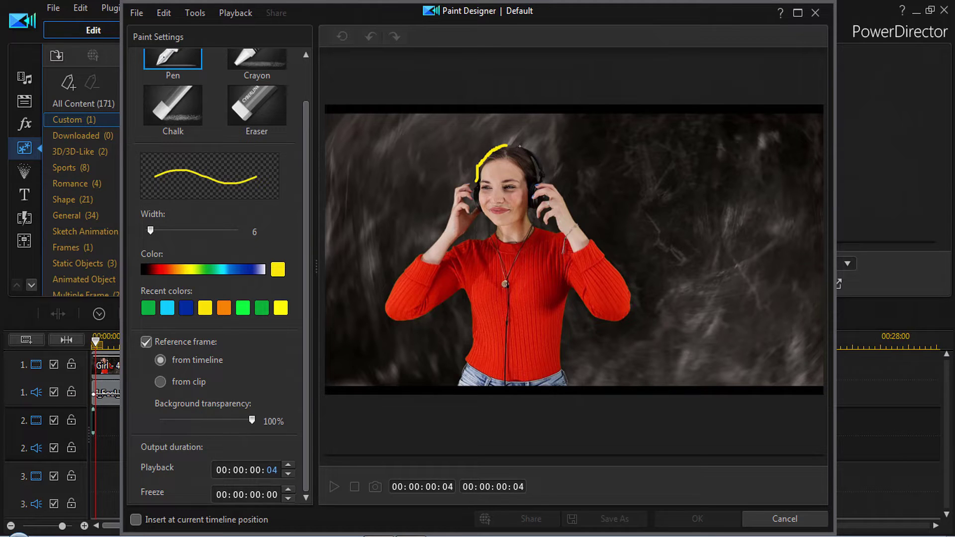
- Draw a yellow Pen arc from the top of the woman's head to the right headphone, undoing the first attempt and redrawing it
{"action": "left_click_drag", "start_coordinate": [520, 147], "coordinate": [538, 156]}
{"action": "key", "text": "ctrl+z"}
{"action": "left_click_drag", "start_coordinate": [524, 149], "coordinate": [545, 183]}
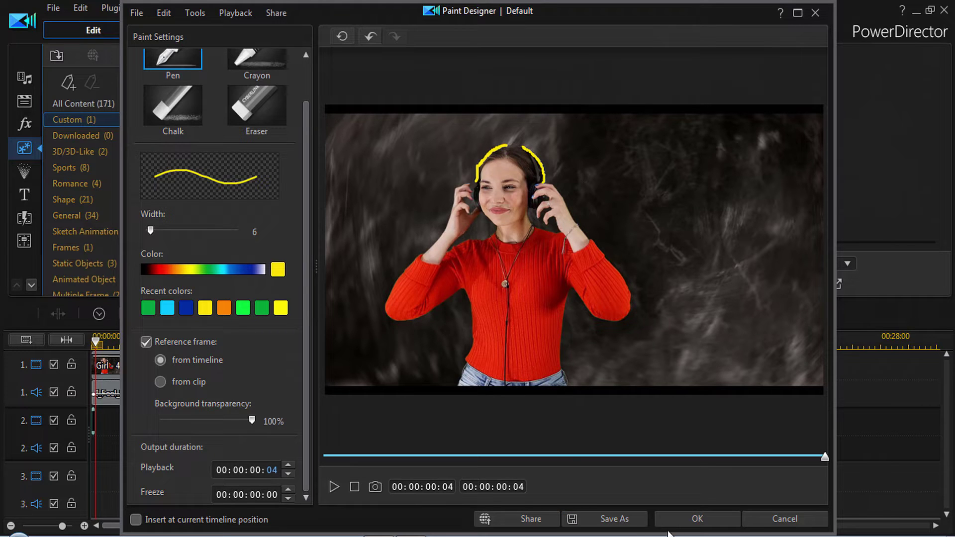
- Save the second drawing as a custom template named 2 and clear the selection in the timeline
{"action": "left_click", "coordinate": [614, 519]}
{"action": "type", "text": "2"}
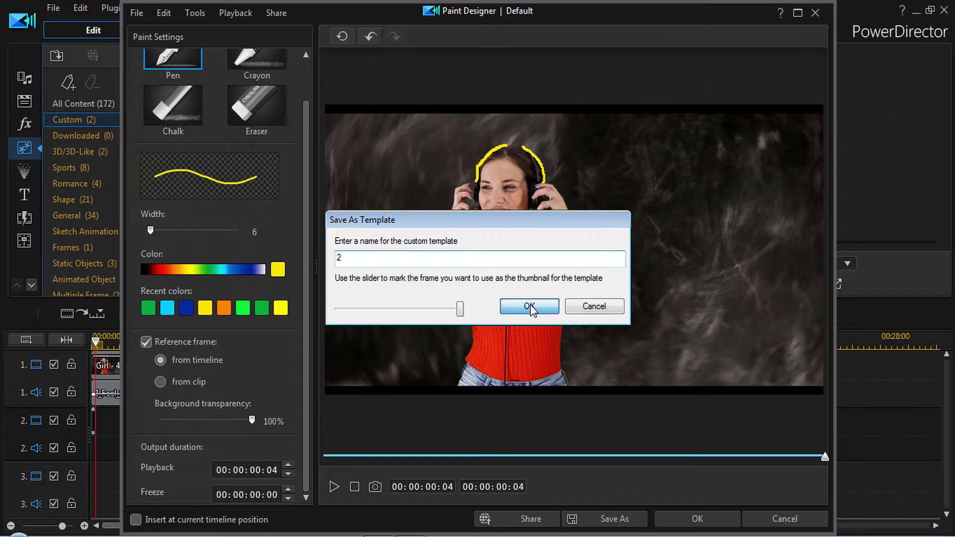
{"action": "left_click", "coordinate": [529, 305]}
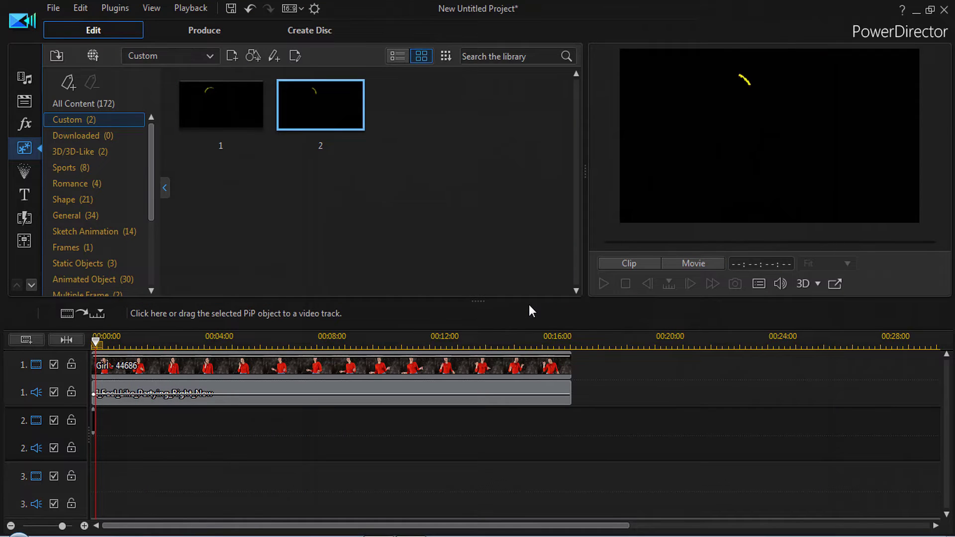
{"action": "left_click", "coordinate": [289, 421]}
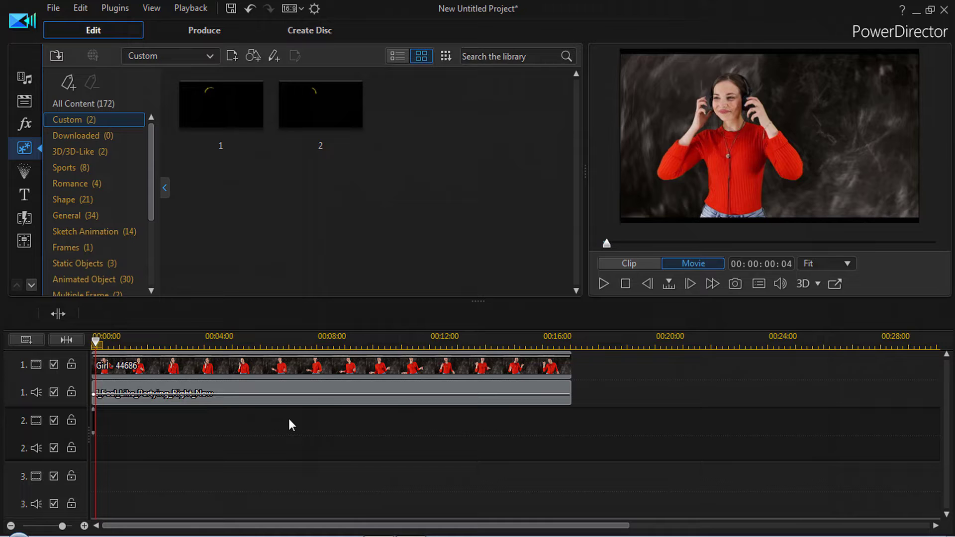
- Zoom the timeline in to individual frames and bring the first paint clip into view
{"action": "left_click_drag", "start_coordinate": [120, 340], "coordinate": [451, 357]}
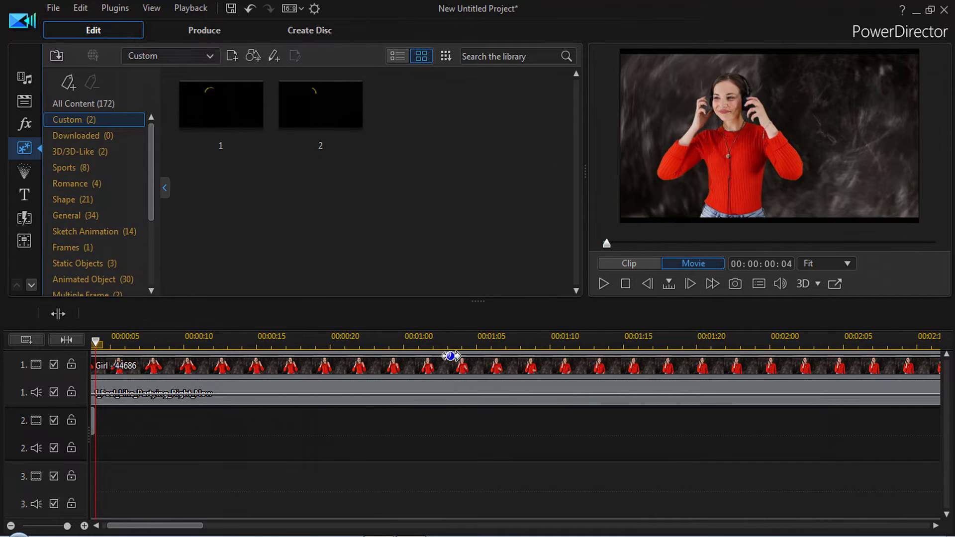
{"action": "left_click_drag", "start_coordinate": [205, 526], "coordinate": [152, 531]}
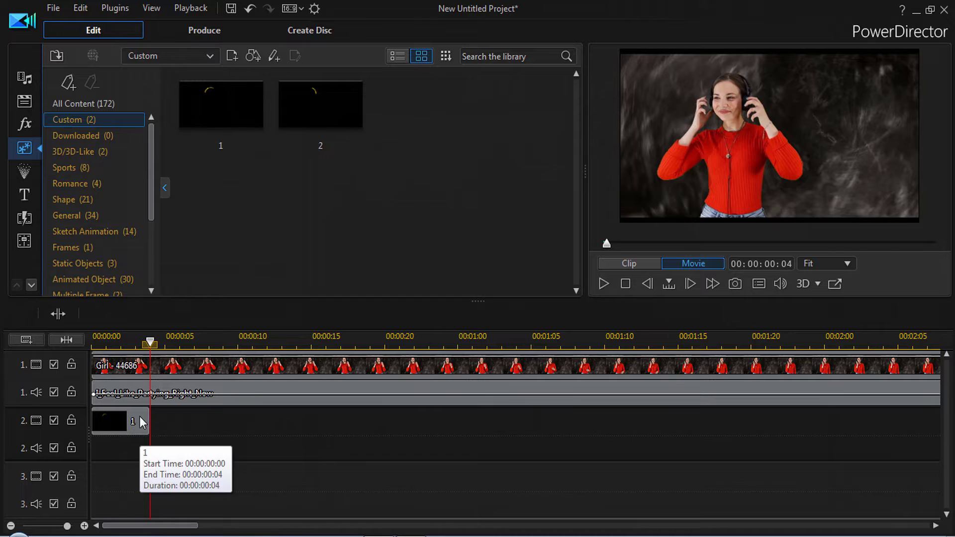
{"action": "left_click", "coordinate": [274, 55]}
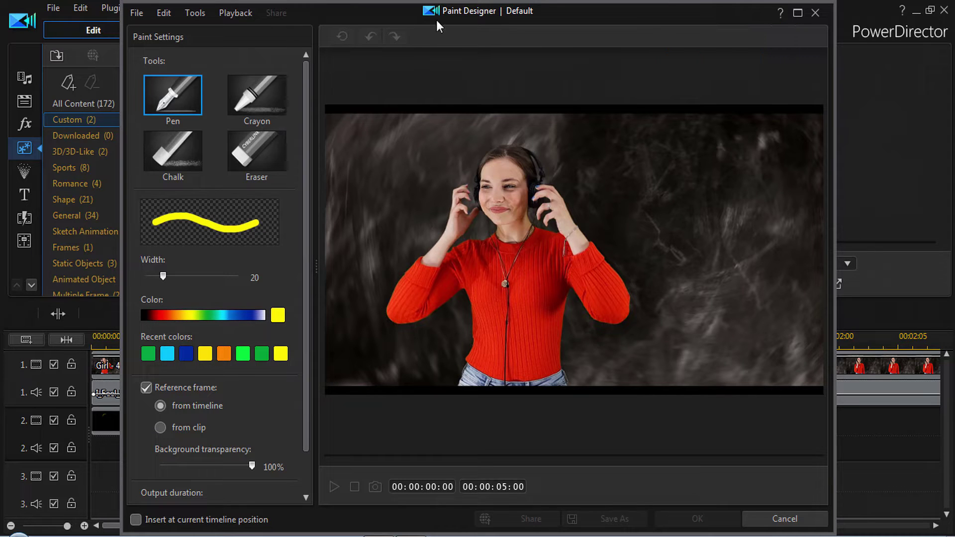
{"action": "left_click_drag", "start_coordinate": [350, 16], "coordinate": [554, 22]}
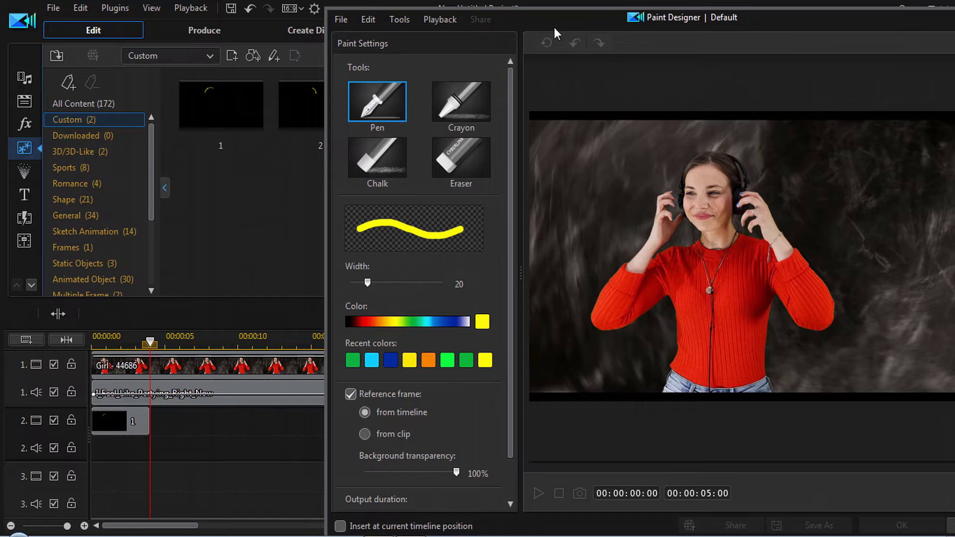
{"action": "left_click_drag", "start_coordinate": [554, 22], "coordinate": [397, 15]}
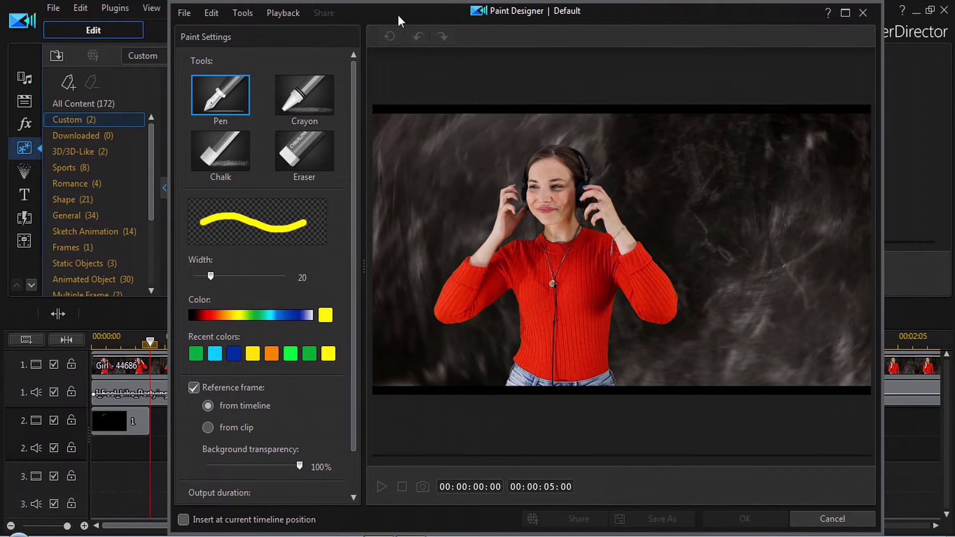
{"action": "left_click_drag", "start_coordinate": [398, 15], "coordinate": [391, 15]}
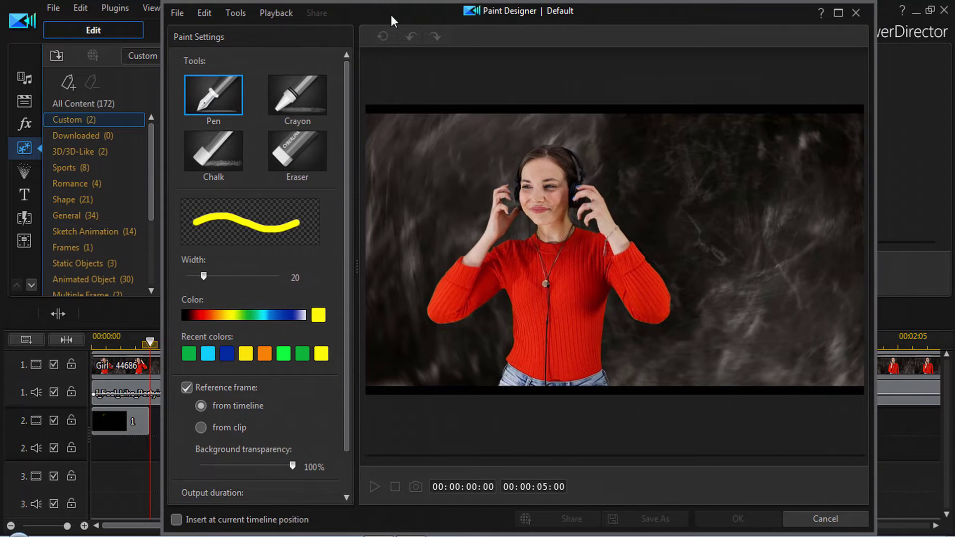
{"action": "left_click", "coordinate": [177, 520]}
{"action": "left_click", "coordinate": [295, 277]}
{"action": "left_click", "coordinate": [856, 17]}
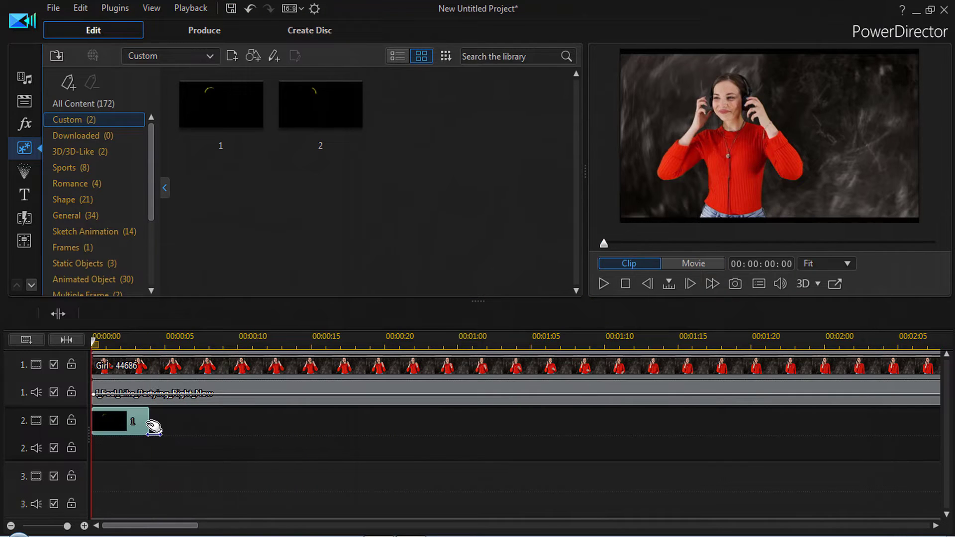
- Play the first paint clip to its end and start a new paint animation with Pen width 6
{"action": "left_click", "coordinate": [153, 426]}
{"action": "key", "text": "space"}
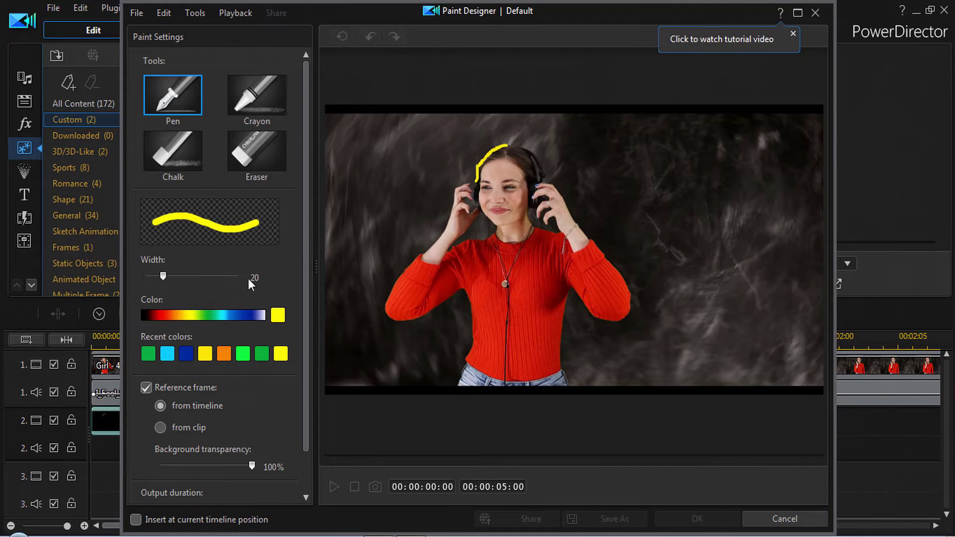
{"action": "left_click", "coordinate": [251, 278]}
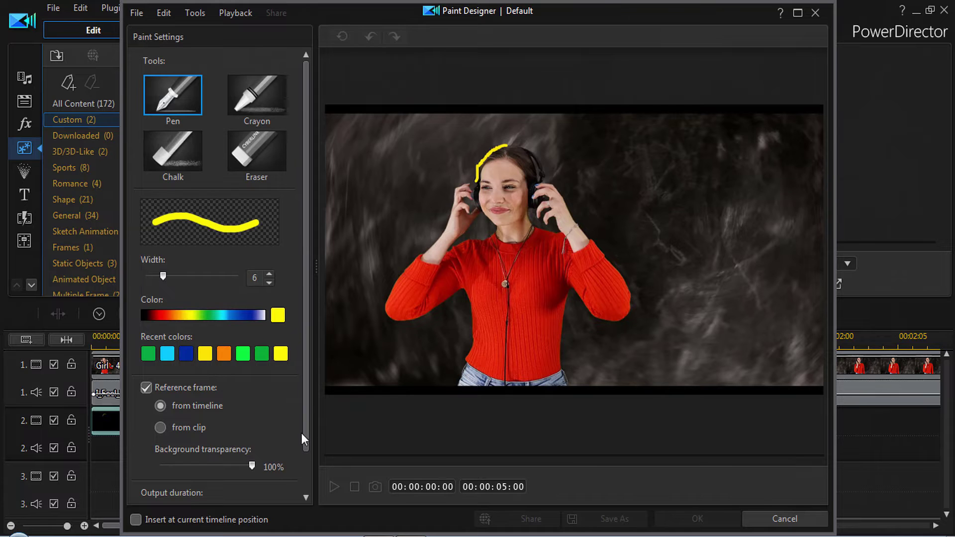
- Set the second drawing's playback duration to 00:00:00:04 and enable inserting it at the current timeline position
{"action": "left_click_drag", "start_coordinate": [306, 390], "coordinate": [301, 468]}
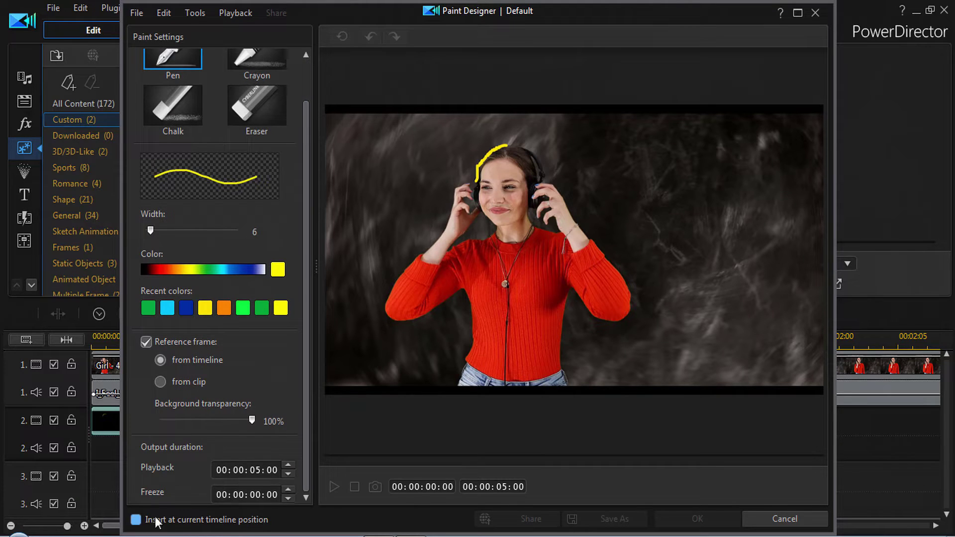
{"action": "left_click", "coordinate": [261, 474]}
{"action": "type", "text": "04"}
{"action": "left_click", "coordinate": [148, 521]}
- Draw a yellow Pen arc from the top of the woman's head to the right headphone and save the drawing as custom template 2
{"action": "left_click_drag", "start_coordinate": [520, 147], "coordinate": [545, 182]}
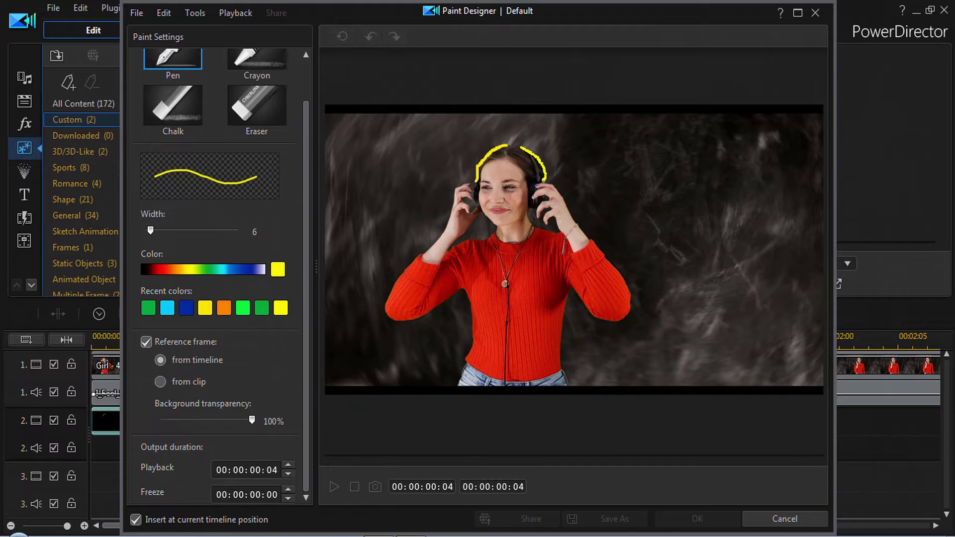
{"action": "left_click", "coordinate": [697, 519]}
{"action": "type", "text": "2"}
{"action": "left_click", "coordinate": [535, 307]}
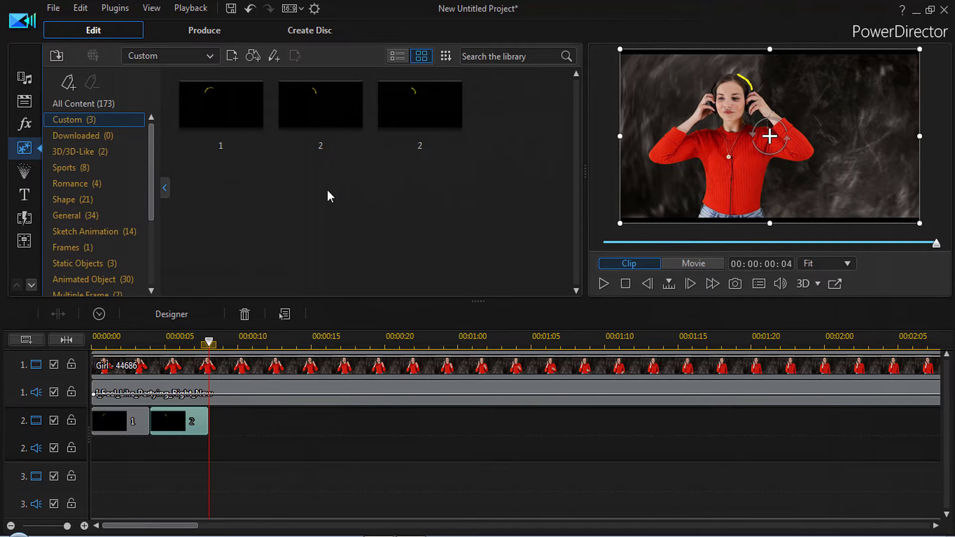
- Start the third paint animation at the end of clip 2 with a yellow Pen of width 6
{"action": "left_click", "coordinate": [273, 56]}
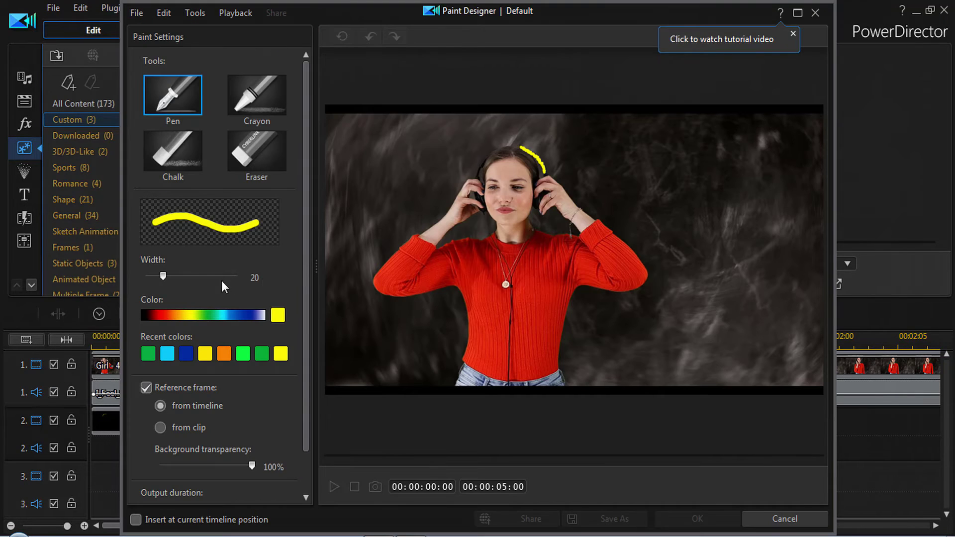
{"action": "left_click", "coordinate": [255, 279]}
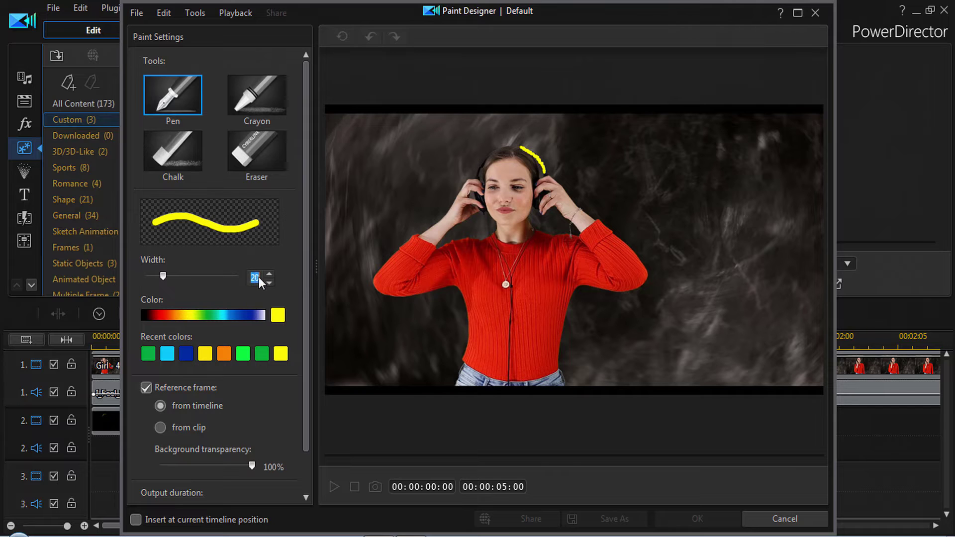
{"action": "type", "text": "6"}
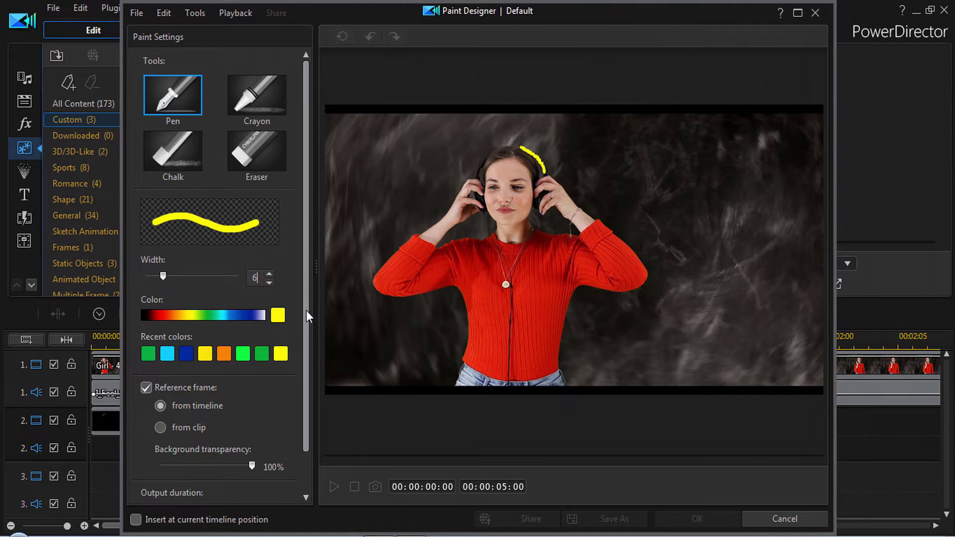
- Set the third drawing's playback duration to 00:00:00:04 and enable inserting it at the current timeline position
{"action": "left_click_drag", "start_coordinate": [306, 310], "coordinate": [304, 381]}
{"action": "left_click", "coordinate": [257, 471]}
{"action": "type", "text": "0"}
{"action": "key", "text": "Right"}
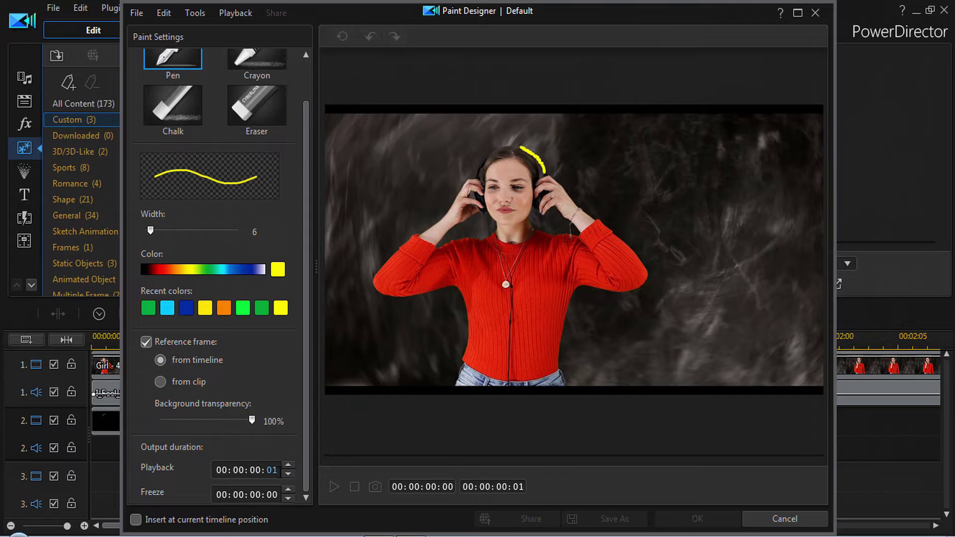
{"action": "type", "text": "4"}
{"action": "left_click", "coordinate": [136, 520]}
- Draw a yellow stroke from under the woman's arm down the right side of her torso and save it as template 3, clearing the timeline selection
{"action": "mouse_move", "coordinate": [602, 289]}
{"action": "left_mouse_down"}
{"action": "mouse_move", "coordinate": [572, 291]}
{"action": "mouse_move", "coordinate": [561, 332]}
{"action": "left_mouse_up"}
{"action": "left_click_drag", "start_coordinate": [562, 333], "coordinate": [562, 333]}
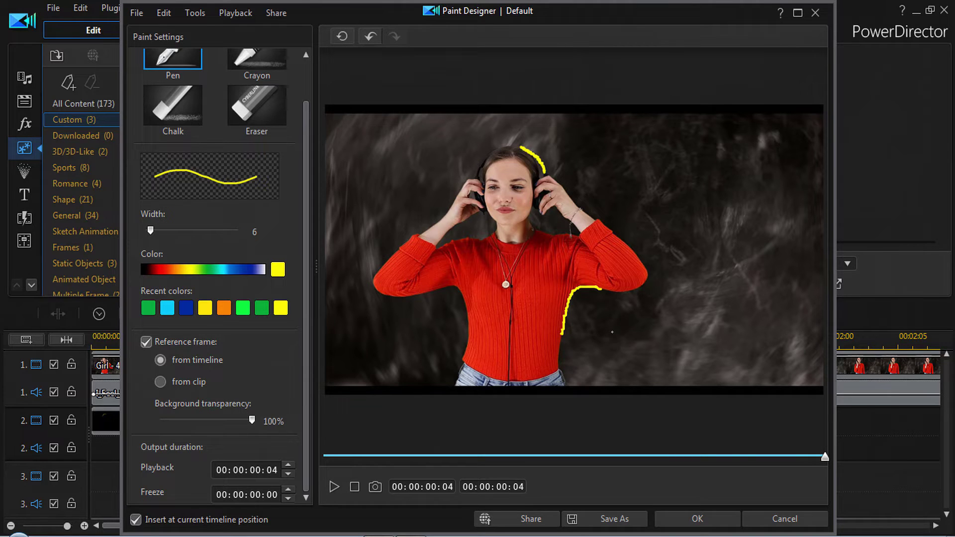
{"action": "left_click", "coordinate": [696, 519]}
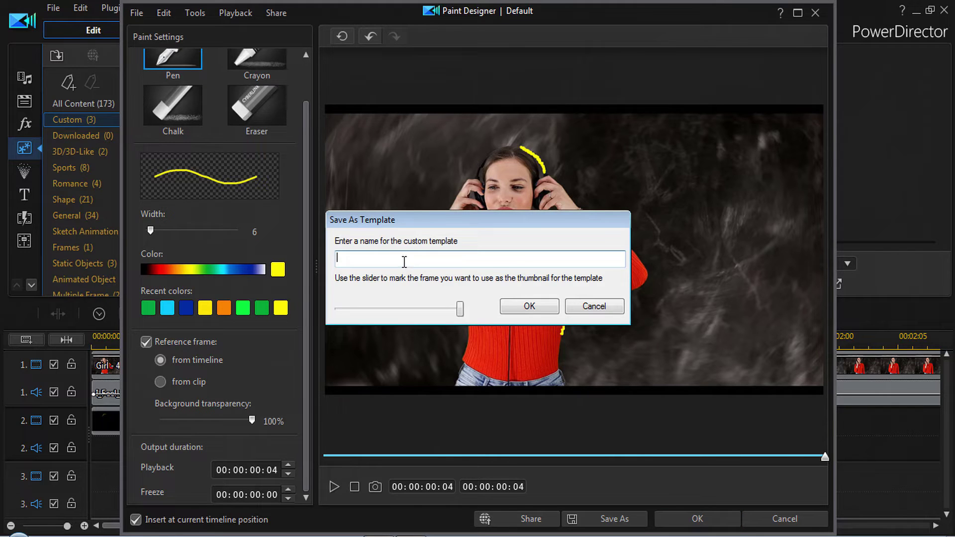
{"action": "type", "text": "3"}
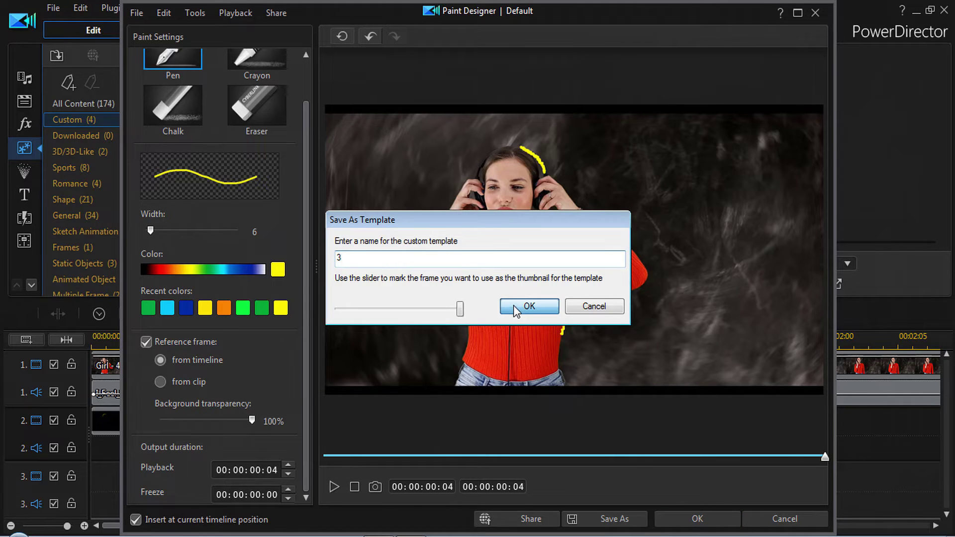
{"action": "left_click", "coordinate": [513, 306]}
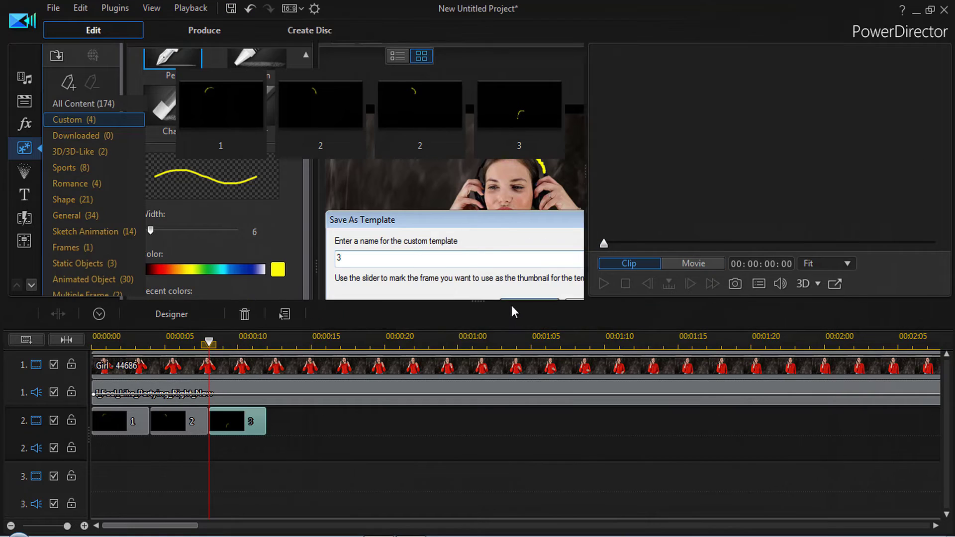
{"action": "left_click", "coordinate": [353, 436]}
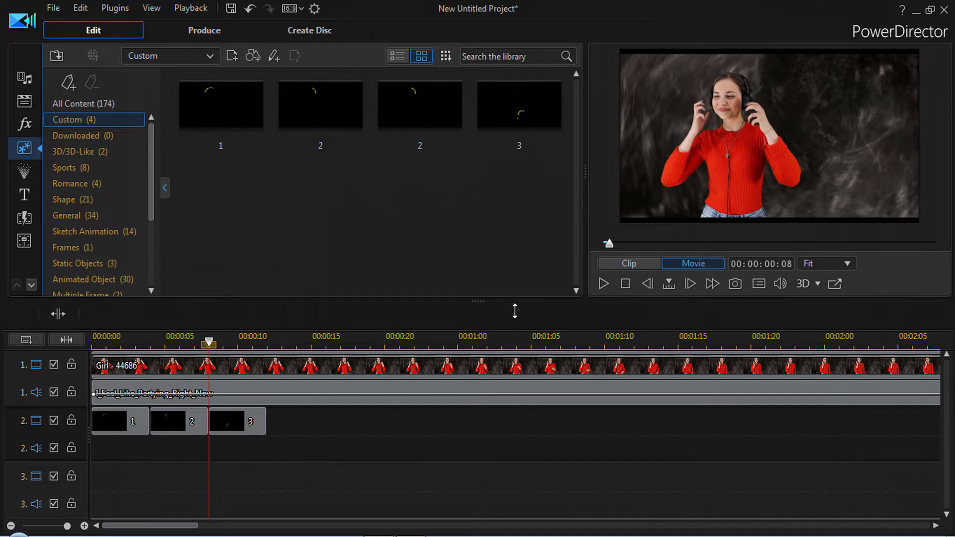
{"action": "left_click", "coordinate": [237, 424]}
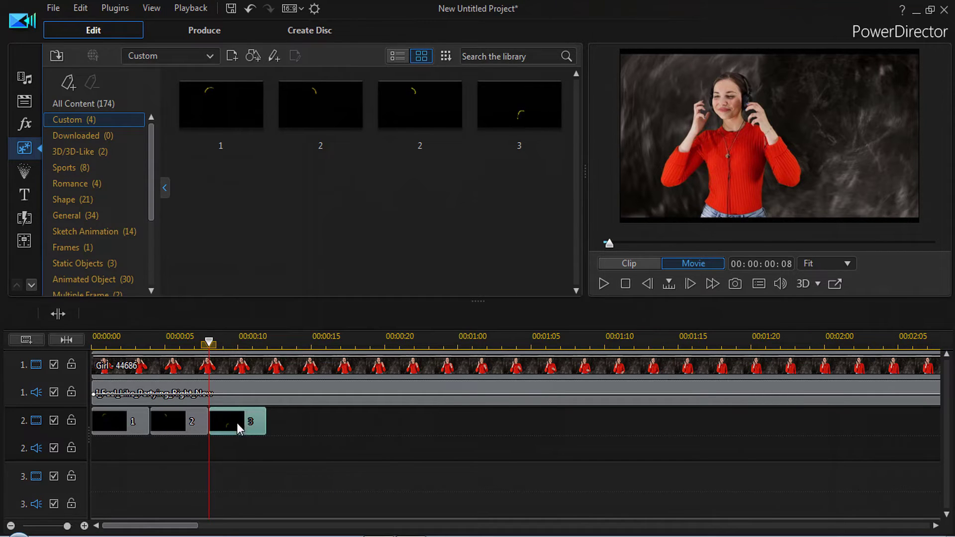
{"action": "left_click", "coordinate": [234, 470]}
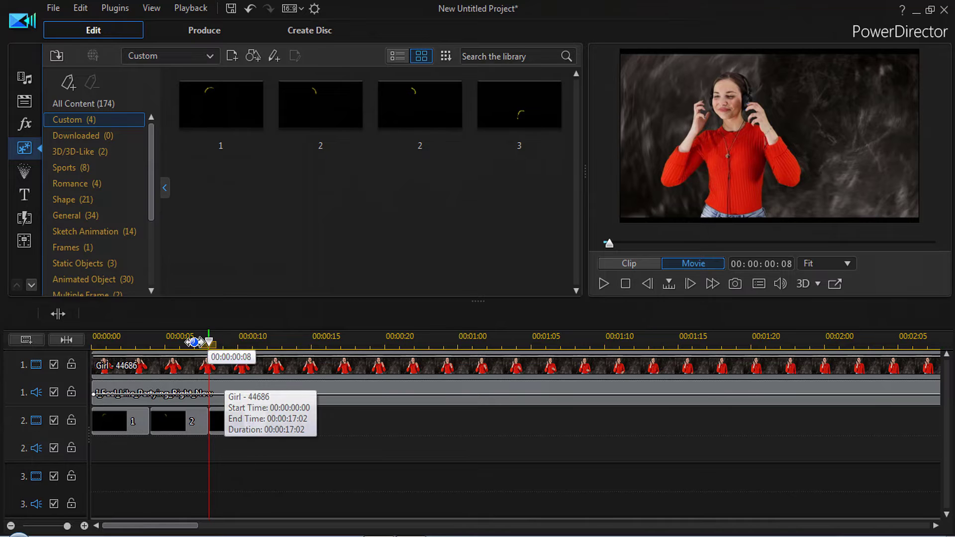
- Start the fourth paint animation at the beginning of clip 3 with a yellow Pen of width 6
{"action": "left_click", "coordinate": [274, 56]}
{"action": "left_click", "coordinate": [255, 276]}
{"action": "type", "text": "6"}
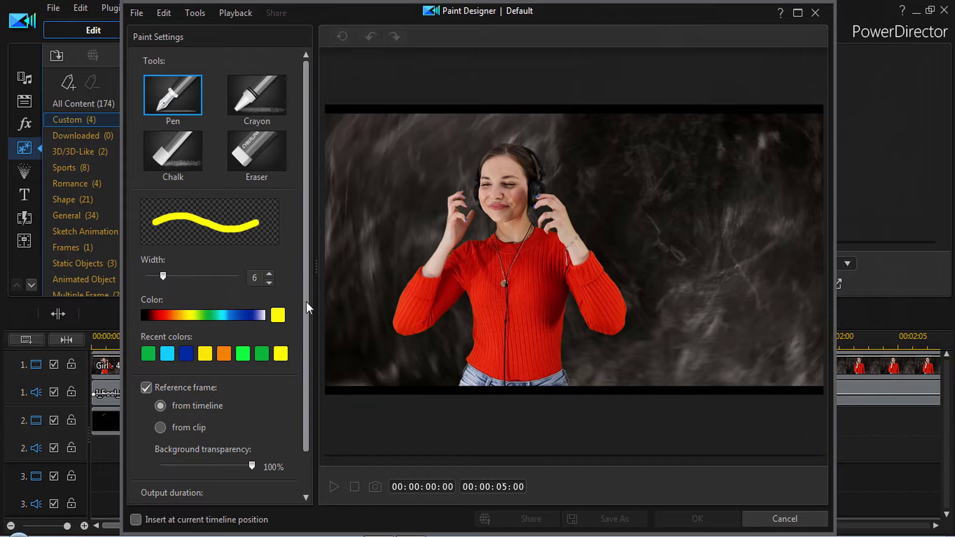
- Set the fourth drawing's playback duration to 00:00:00:04 and enable inserting it at the current timeline position
{"action": "left_click_drag", "start_coordinate": [306, 301], "coordinate": [299, 398]}
{"action": "left_click", "coordinate": [256, 470]}
{"action": "type", "text": "0"}
{"action": "left_click", "coordinate": [273, 470]}
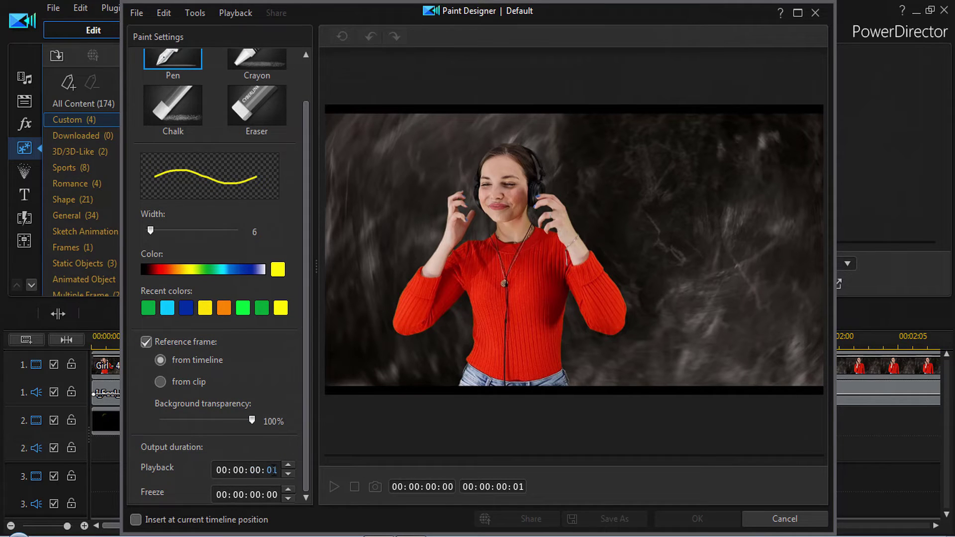
{"action": "type", "text": "4"}
{"action": "left_click", "coordinate": [136, 520]}
- Draw a yellow Pen stroke down the left side of the woman's torso to her waist, undoing the first attempt and redrawing it
{"action": "left_click_drag", "start_coordinate": [466, 292], "coordinate": [475, 328]}
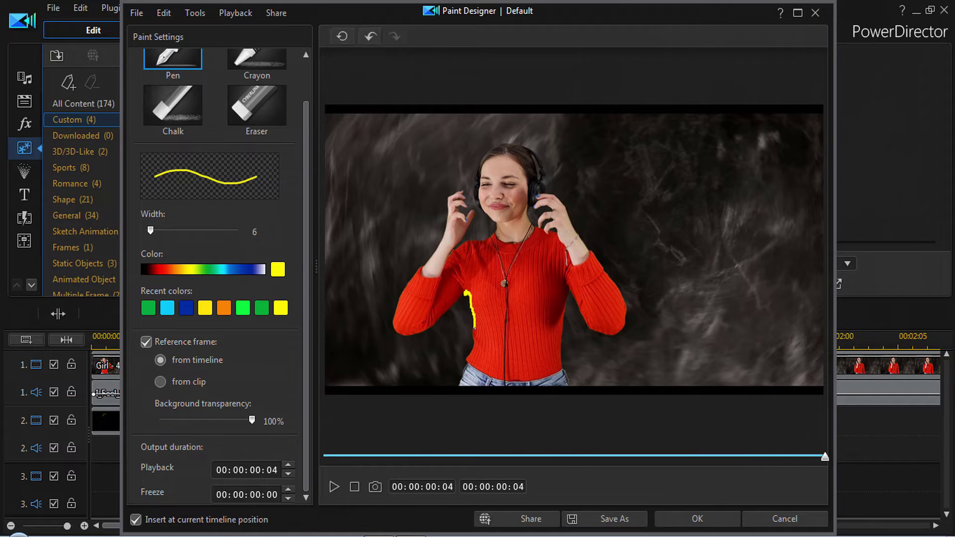
{"action": "key", "text": "ctrl+z"}
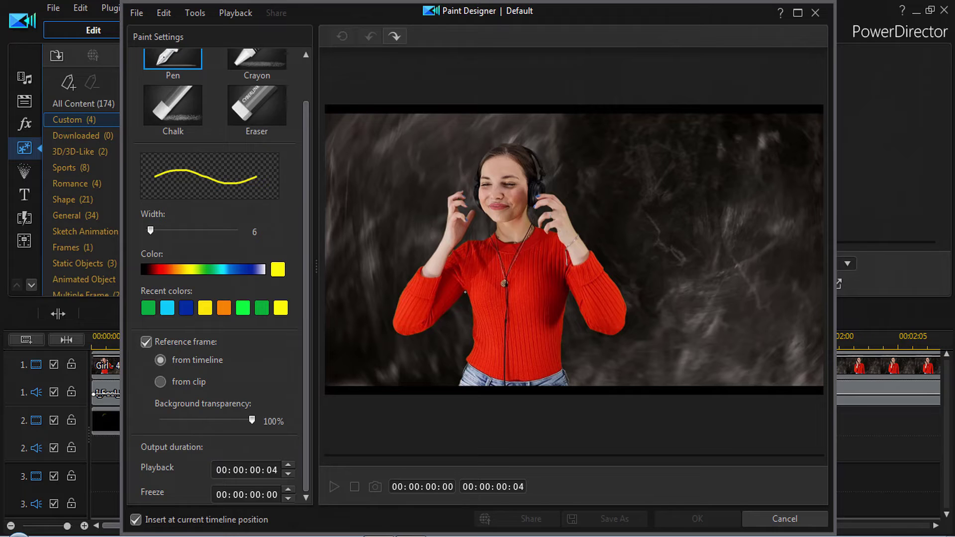
{"action": "mouse_move", "coordinate": [466, 294]}
{"action": "left_mouse_down"}
{"action": "mouse_move", "coordinate": [475, 338]}
{"action": "mouse_move", "coordinate": [467, 360]}
{"action": "left_mouse_up"}
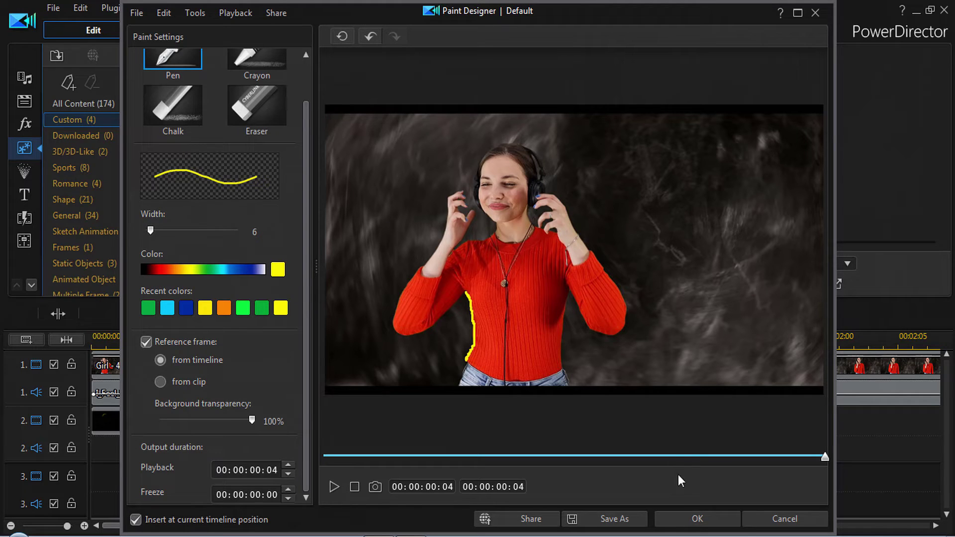
- Save the fourth drawing as a custom template named 4 and clear the selection in the timeline
{"action": "left_click", "coordinate": [684, 523]}
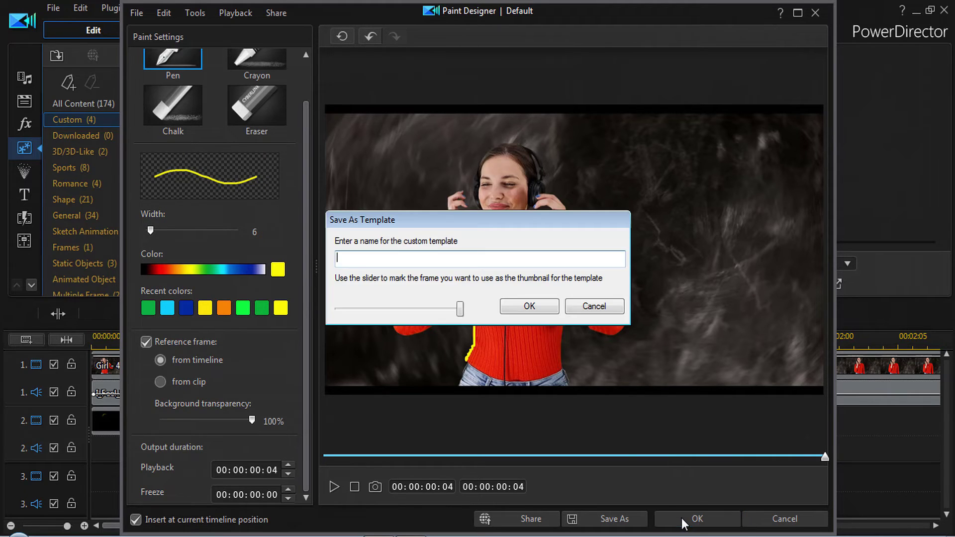
{"action": "type", "text": "4"}
{"action": "left_click", "coordinate": [529, 307]}
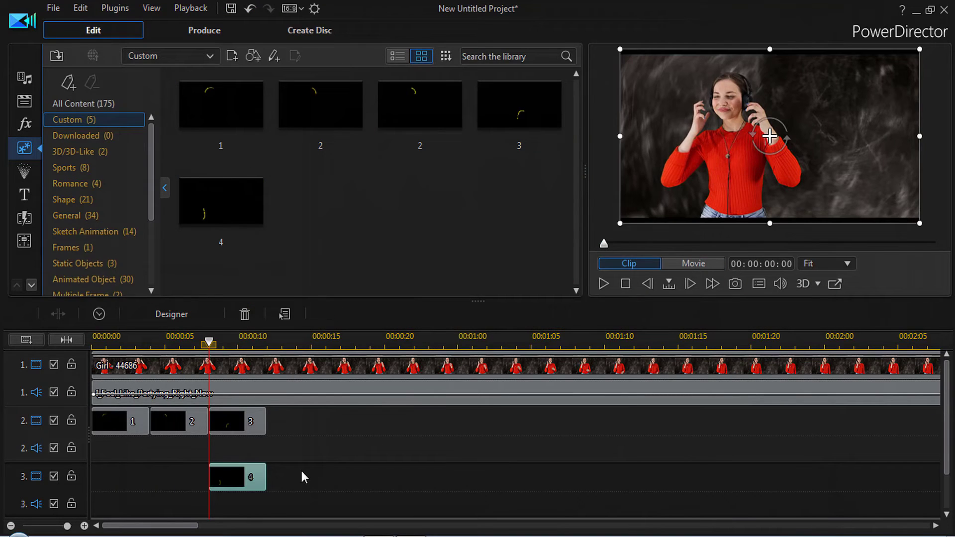
{"action": "left_click", "coordinate": [301, 468]}
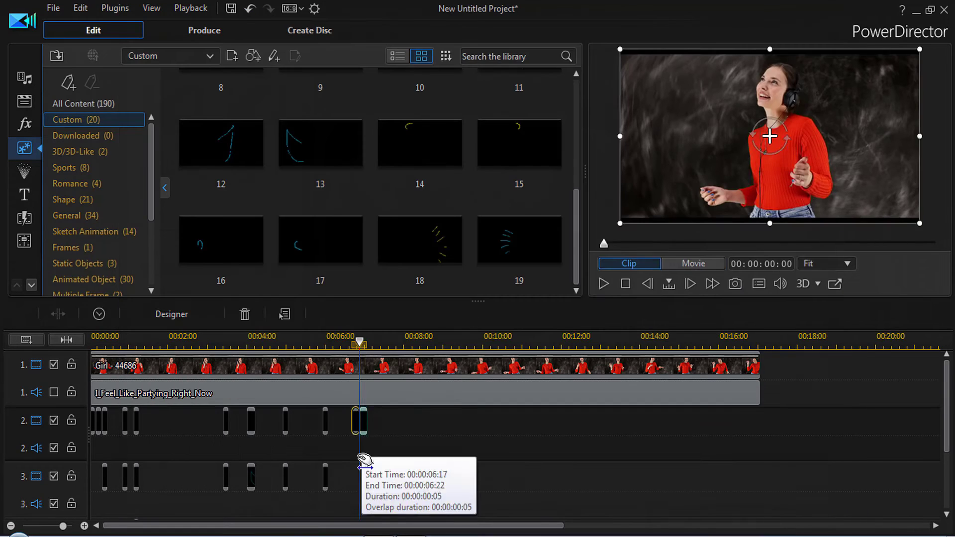
- Return the playhead to the start of the movie and hide video track 1, leaving no clip selected
{"action": "left_click", "coordinate": [625, 283]}
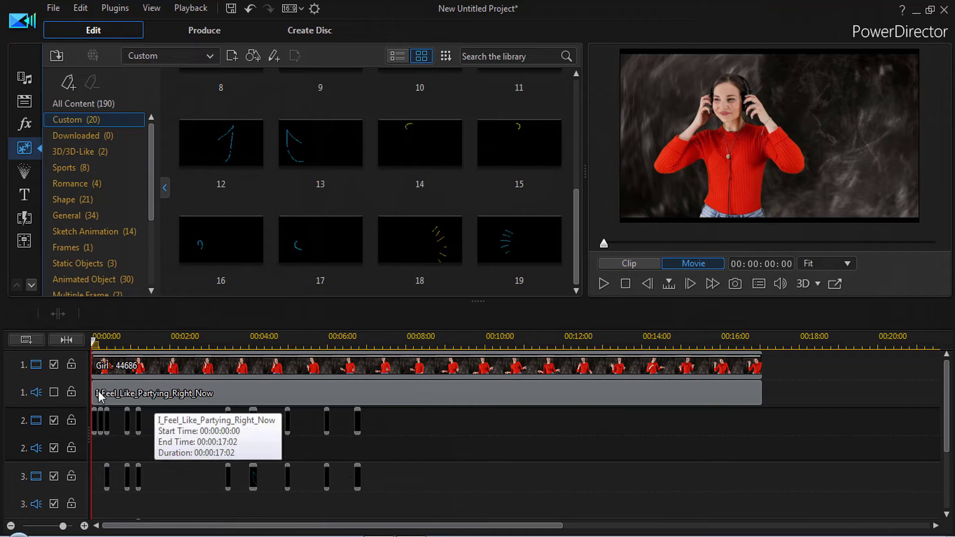
{"action": "left_click", "coordinate": [294, 366]}
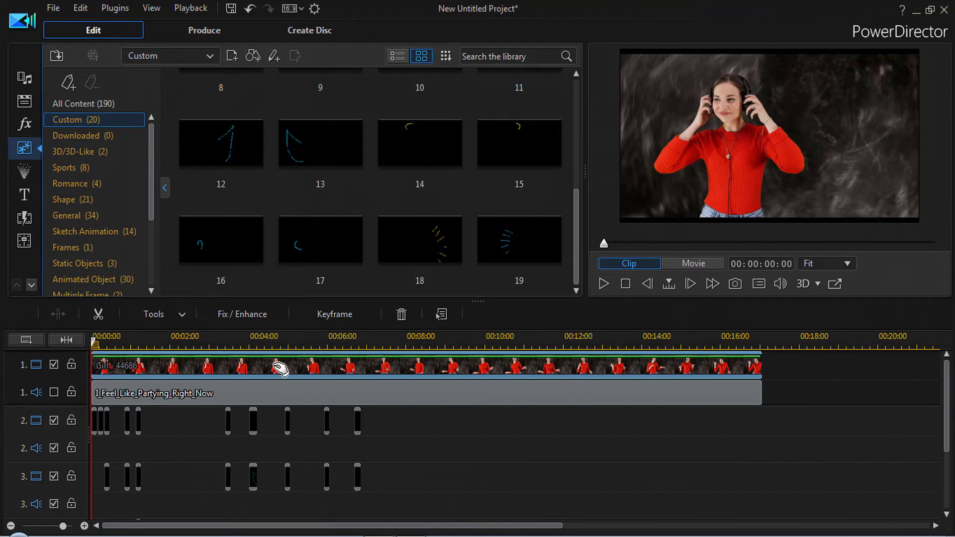
{"action": "left_click", "coordinate": [54, 364]}
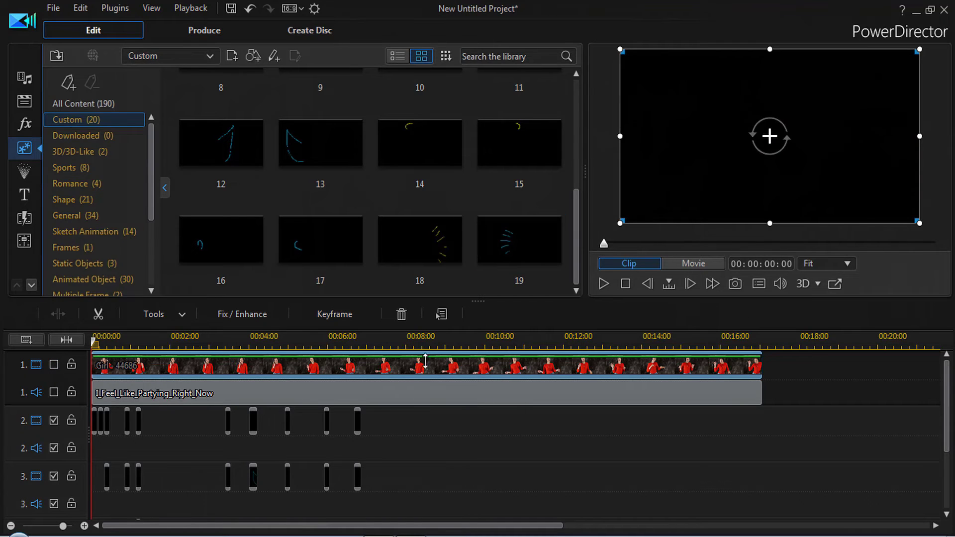
{"action": "left_click", "coordinate": [412, 426]}
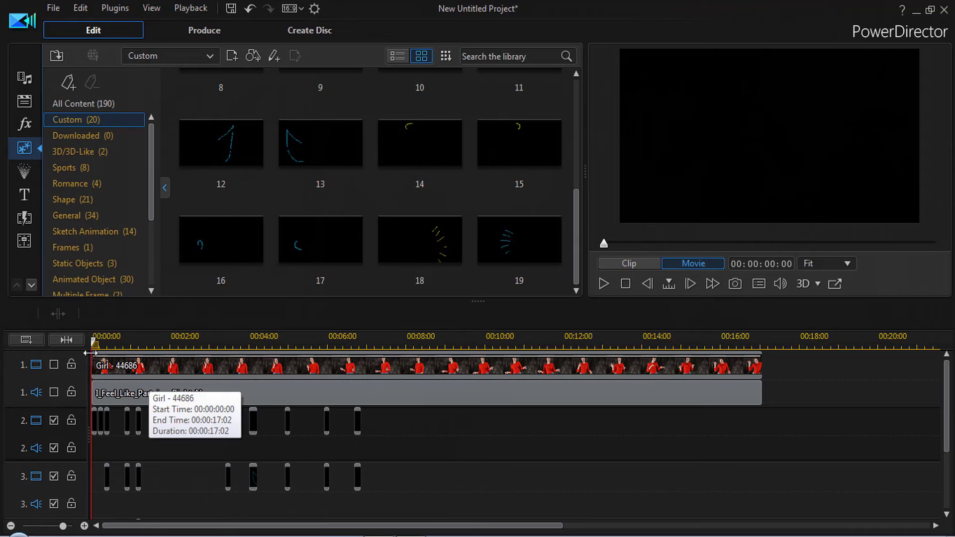
- Select the timeline range from the start to 00:00:06:22, produce it as an H.264 AVC MP4, and return to editing
{"action": "left_click_drag", "start_coordinate": [93, 352], "coordinate": [98, 351]}
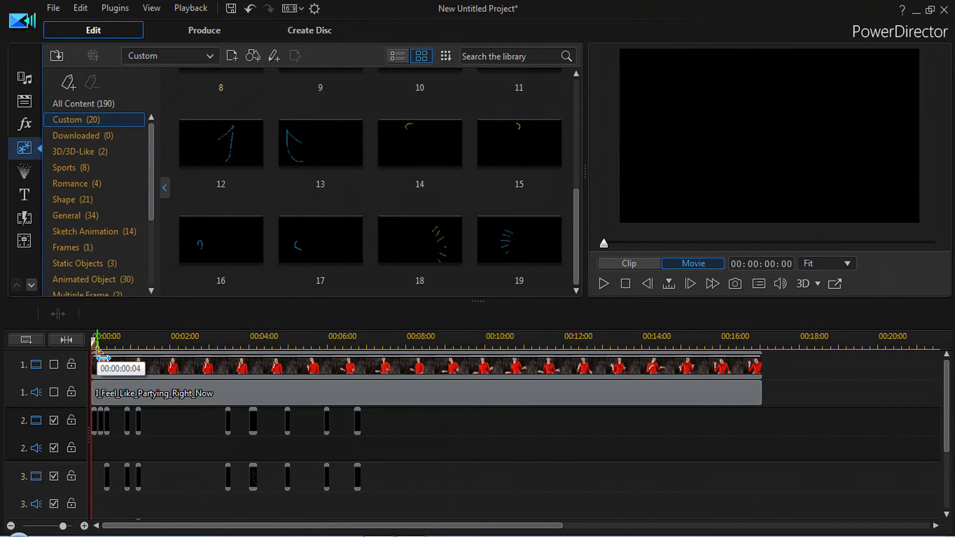
{"action": "left_click_drag", "start_coordinate": [98, 351], "coordinate": [367, 366]}
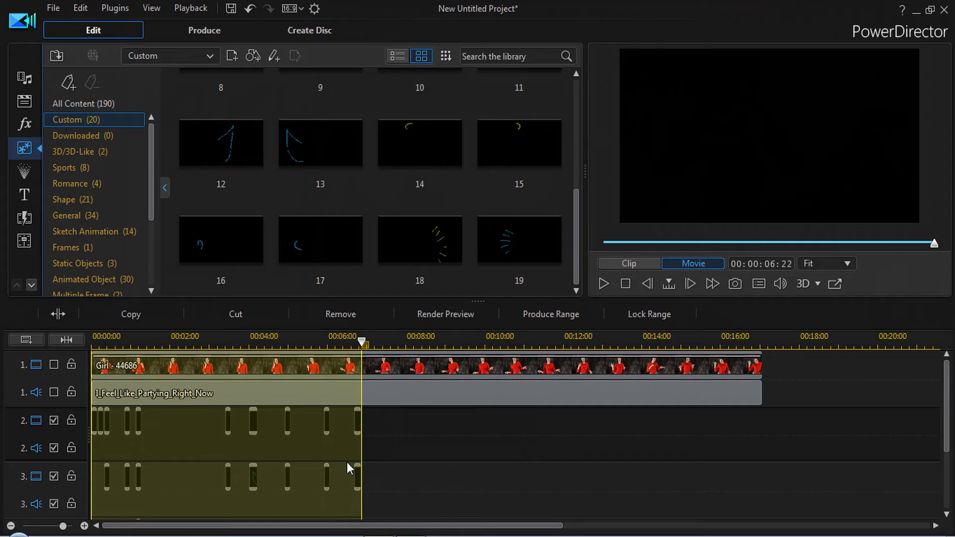
{"action": "left_click", "coordinate": [547, 314]}
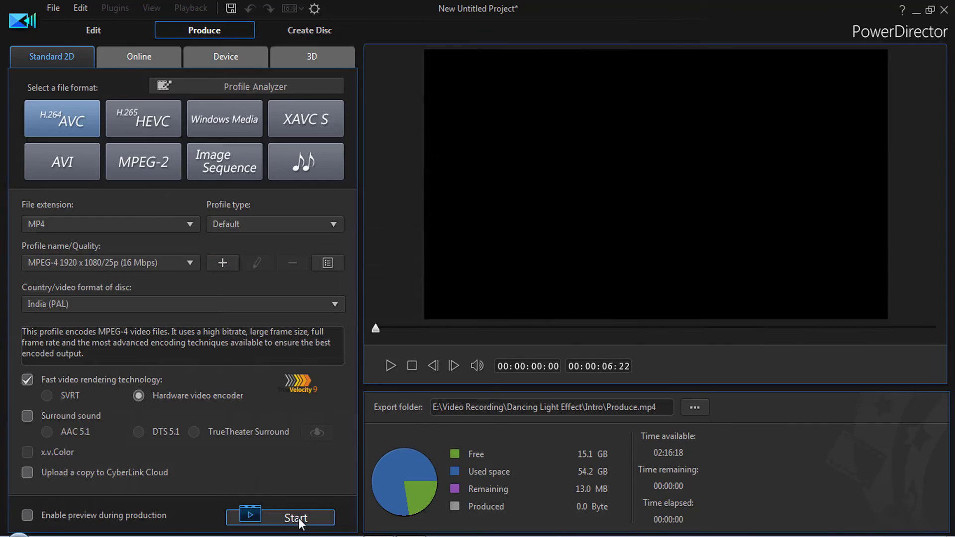
{"action": "left_click", "coordinate": [295, 517]}
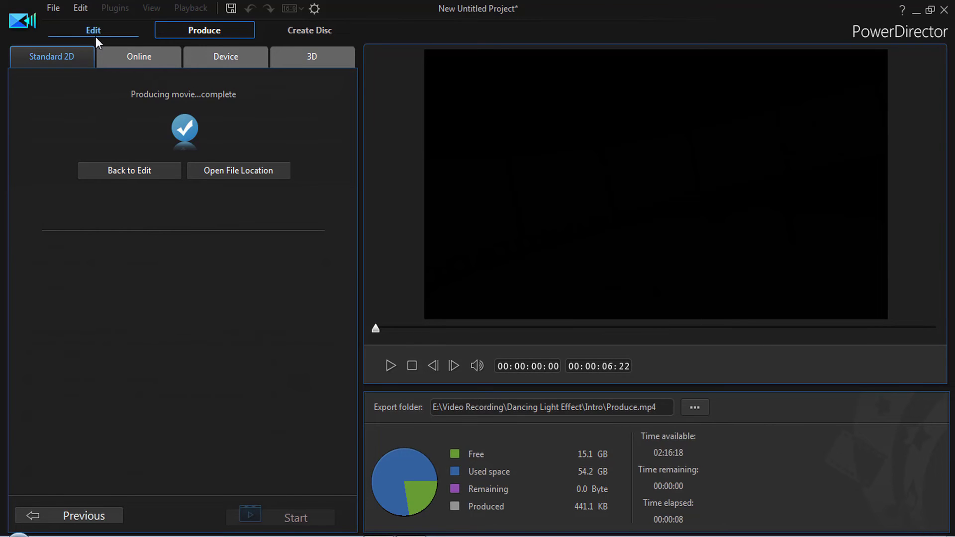
{"action": "left_click", "coordinate": [97, 32]}
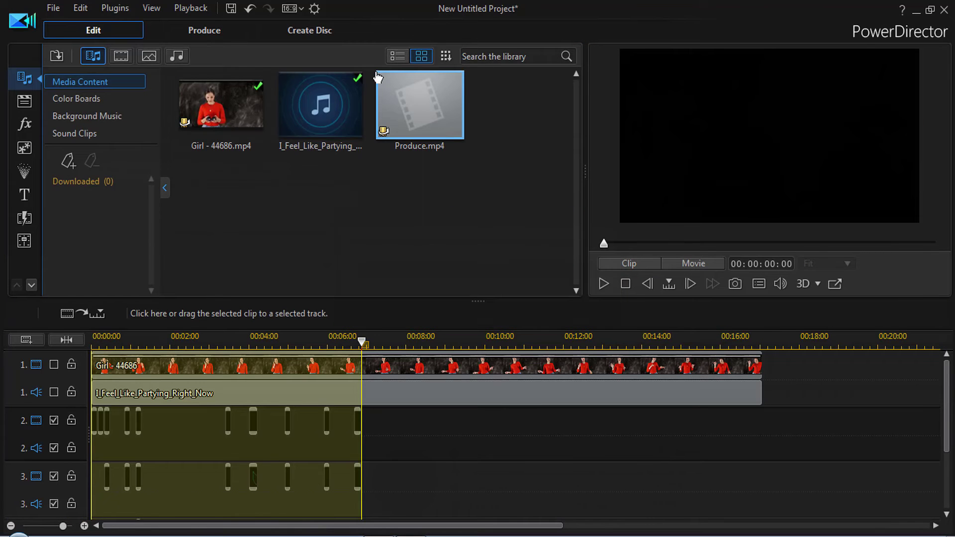
- Clear the range selection, return the playhead to the start, and add a timeline marker at 00:00:00:00 with the note 12
{"action": "left_click", "coordinate": [383, 427]}
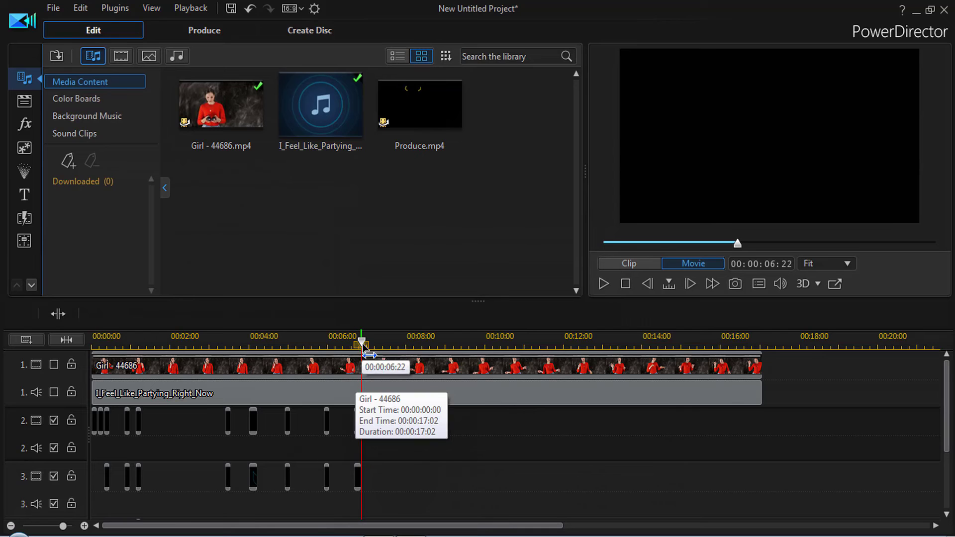
{"action": "left_click_drag", "start_coordinate": [362, 344], "coordinate": [60, 356]}
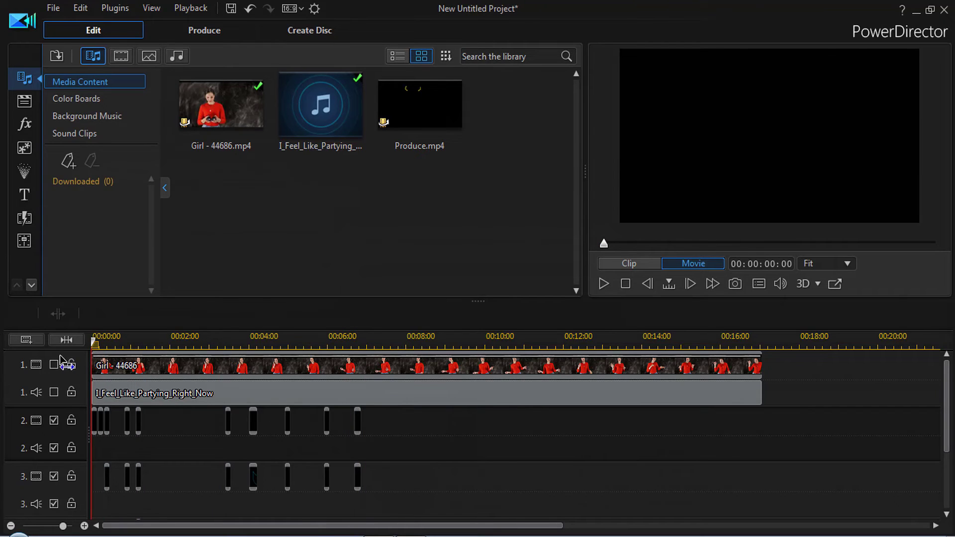
{"action": "left_click", "coordinate": [94, 416]}
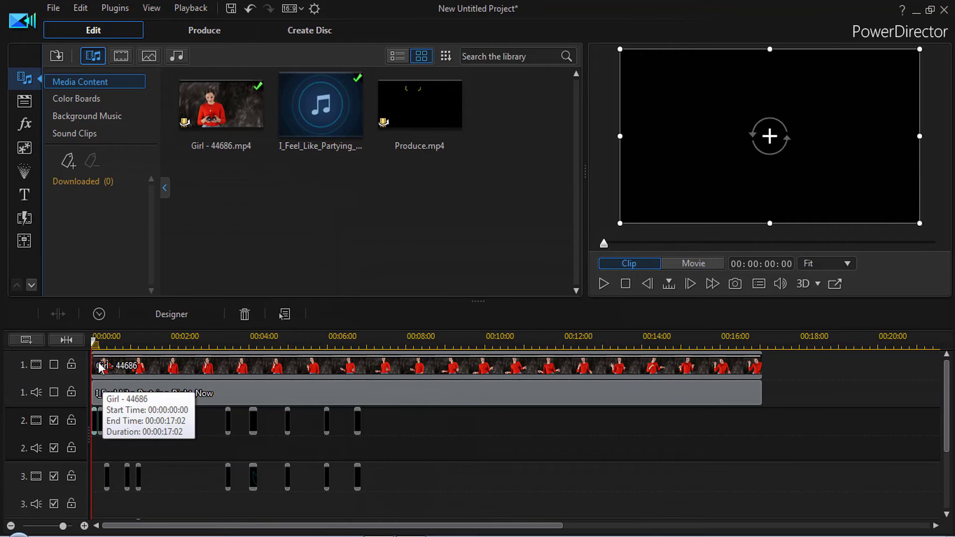
{"action": "left_click_drag", "start_coordinate": [104, 351], "coordinate": [101, 353]}
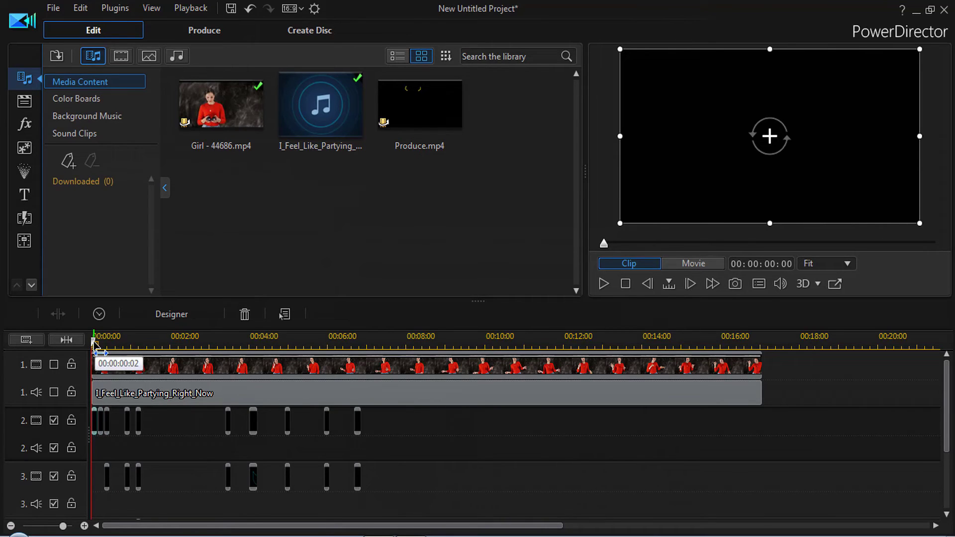
{"action": "right_click", "coordinate": [95, 343]}
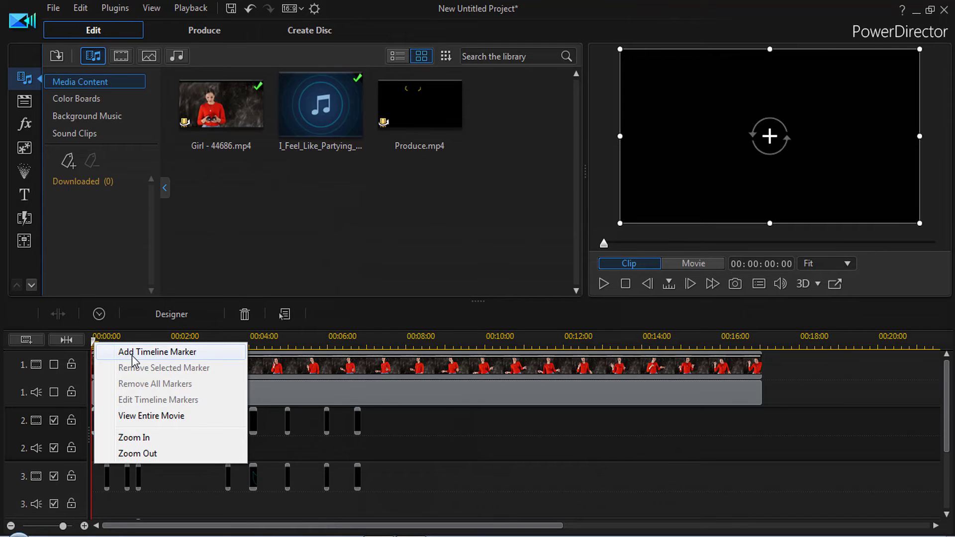
{"action": "left_click", "coordinate": [171, 356]}
{"action": "left_click", "coordinate": [418, 265]}
{"action": "type", "text": "10"}
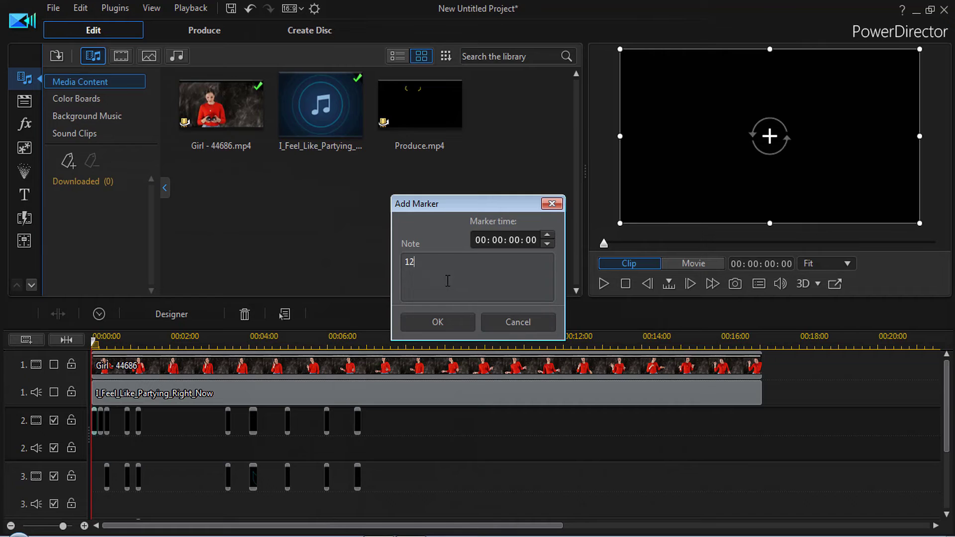
{"action": "left_click", "coordinate": [441, 320]}
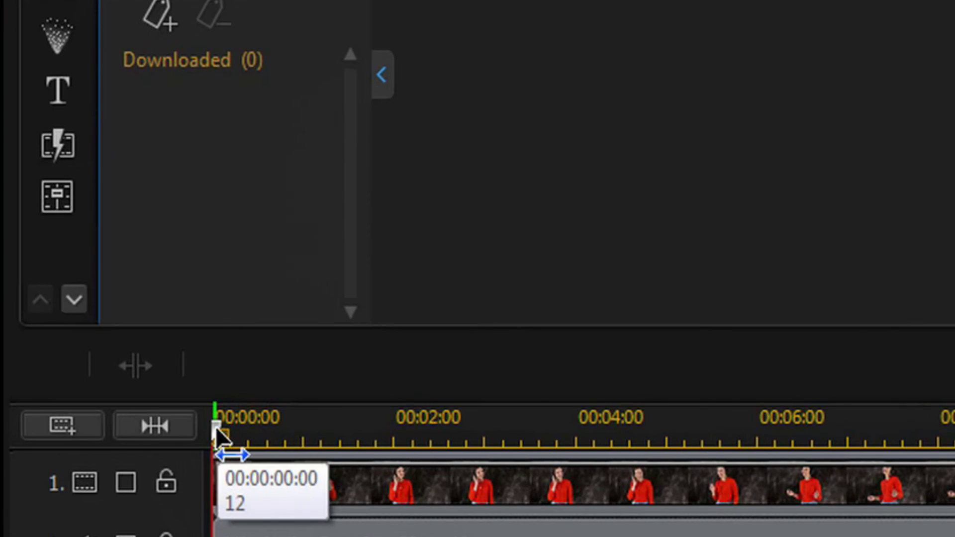
- Select all the drawing clips on video tracks 2 and 3 and delete them
{"action": "left_click_drag", "start_coordinate": [216, 428], "coordinate": [401, 434]}
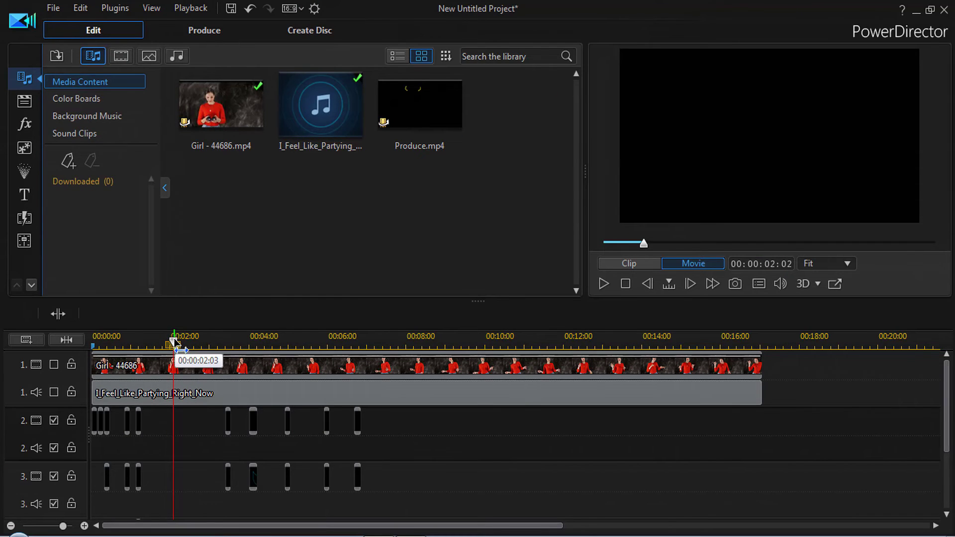
{"action": "left_click_drag", "start_coordinate": [174, 342], "coordinate": [433, 343]}
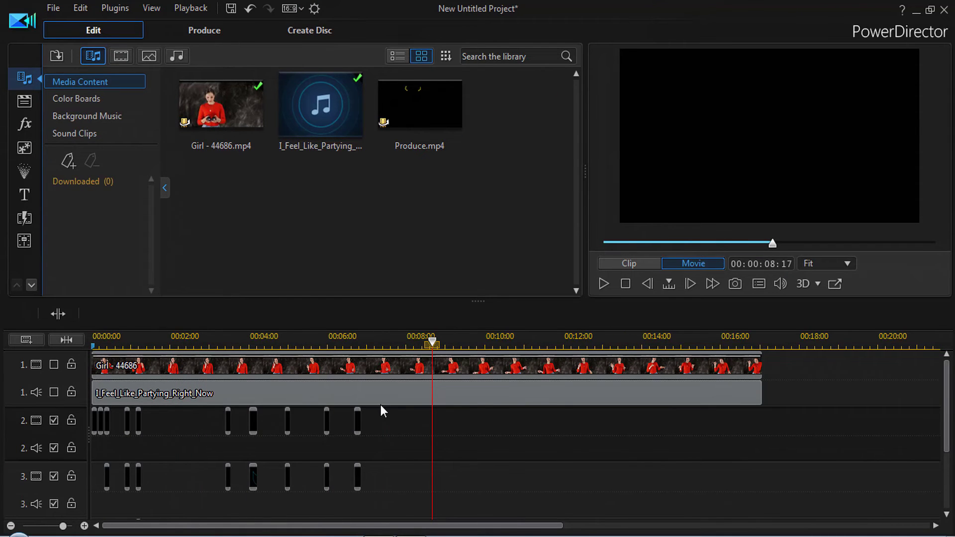
{"action": "left_click_drag", "start_coordinate": [380, 410], "coordinate": [87, 491]}
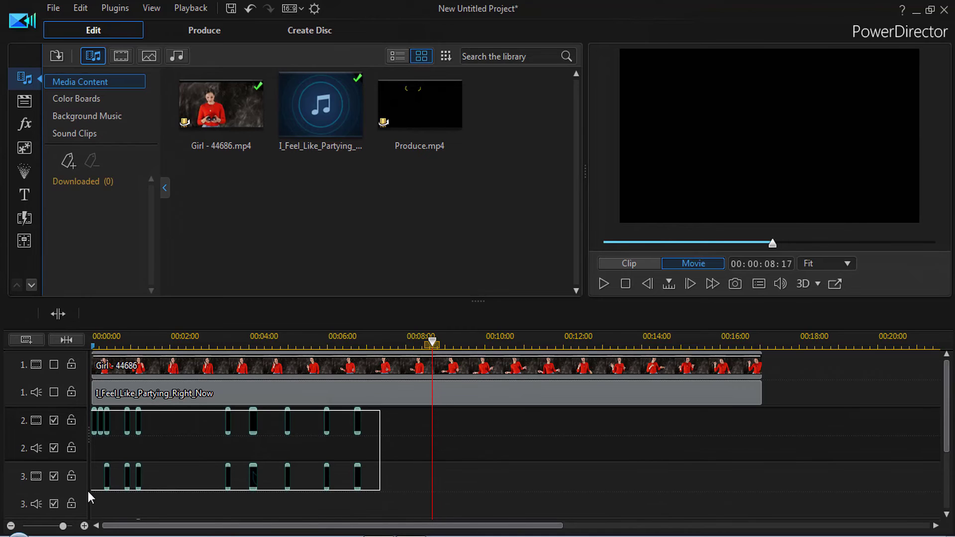
{"action": "key", "text": "Delete"}
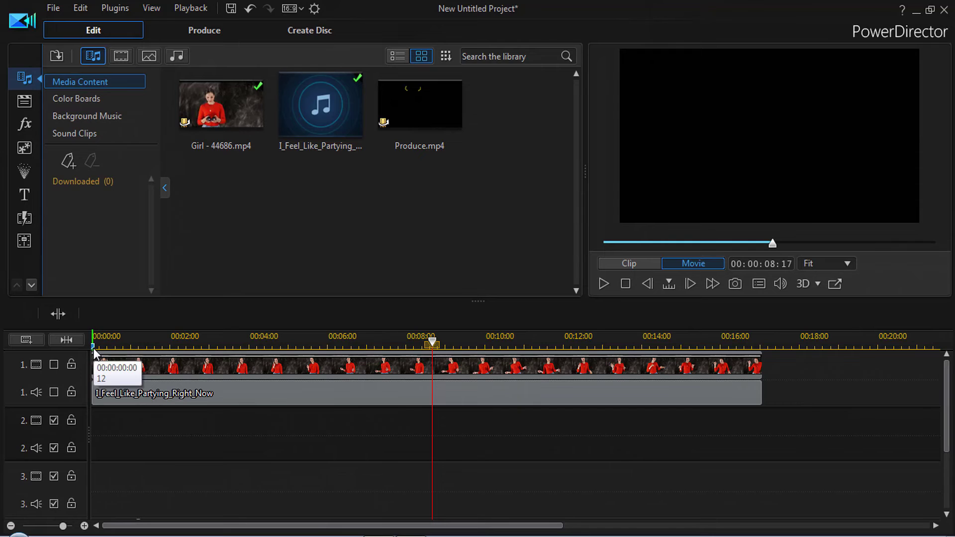
- Return the playhead to the marker at the movie's start and place Produce.mp4 on track 2 from 00:00:00:00
{"action": "left_click_drag", "start_coordinate": [93, 344], "coordinate": [93, 344]}
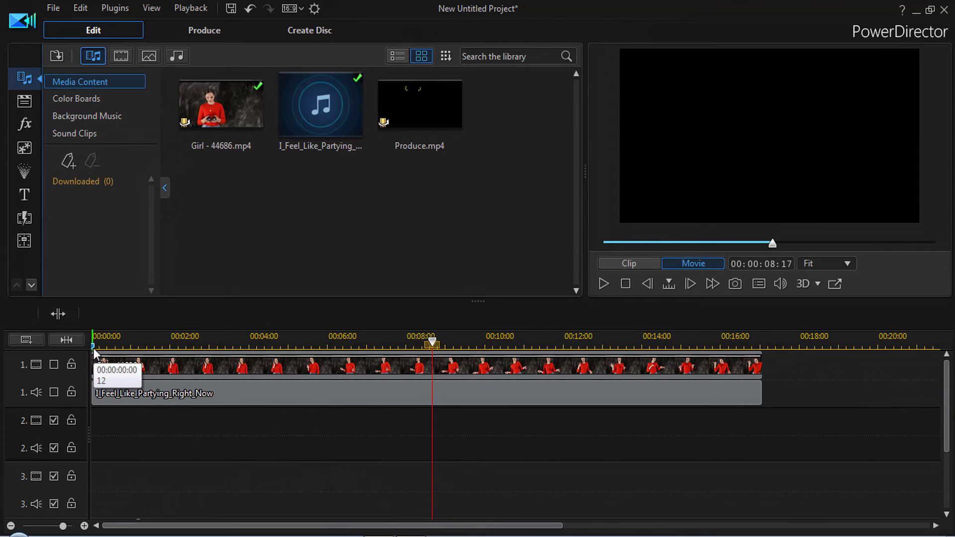
{"action": "left_click_drag", "start_coordinate": [434, 343], "coordinate": [92, 340]}
{"action": "left_click_drag", "start_coordinate": [421, 113], "coordinate": [189, 444]}
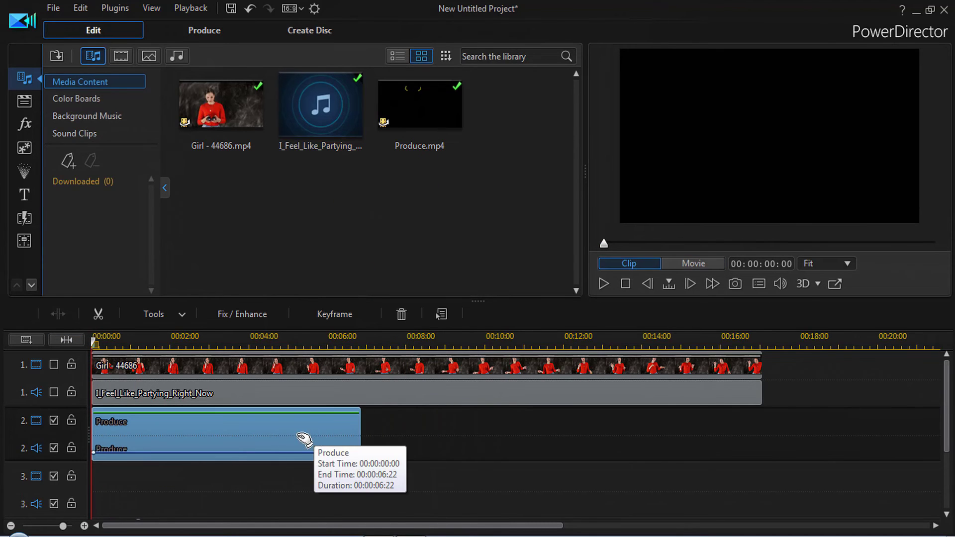
- Unlink the Produce clip's audio from its video and delete the audio part
{"action": "right_click", "coordinate": [254, 437]}
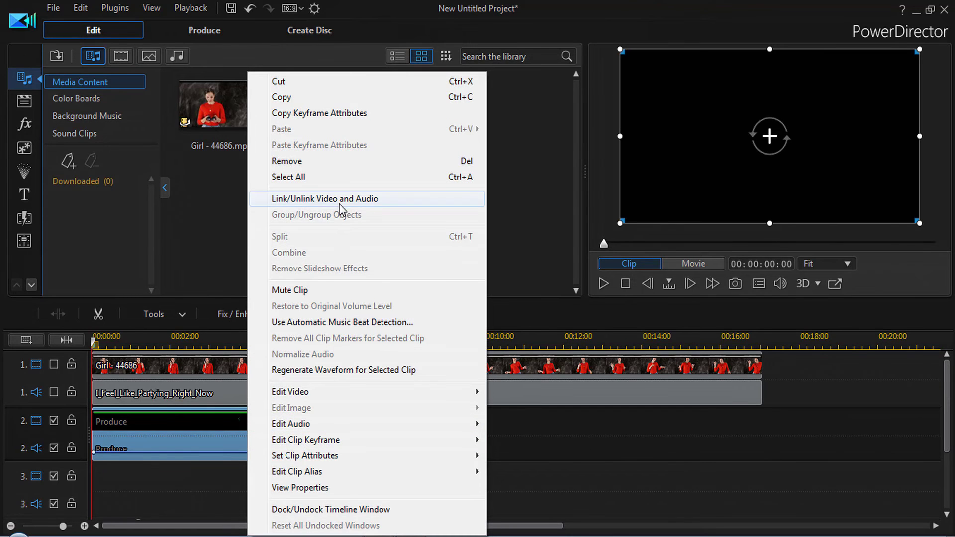
{"action": "left_click", "coordinate": [339, 201]}
{"action": "left_click", "coordinate": [297, 442]}
{"action": "key", "text": "Delete"}
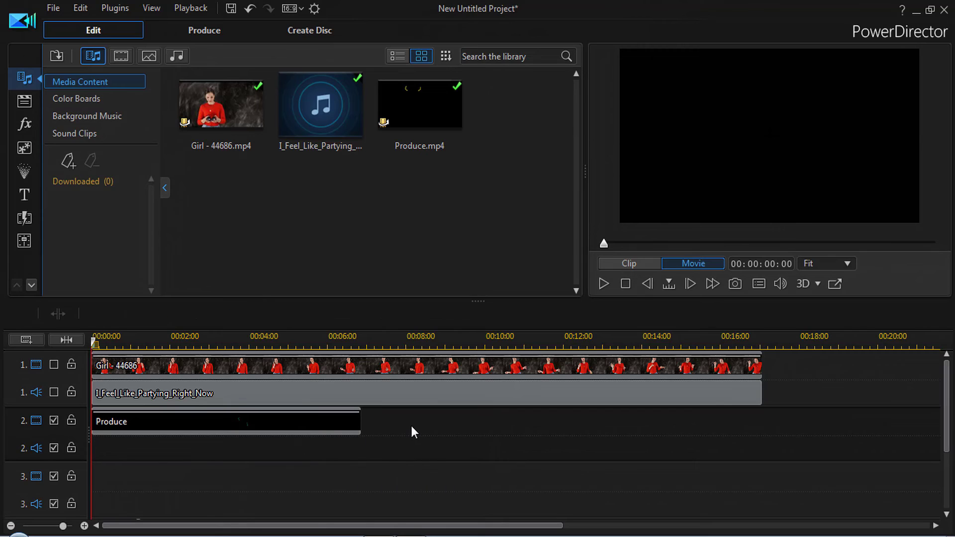
- Search the video effects for Glow and apply BCC Fast Film Glow to the Produce clip on track 2
{"action": "left_click", "coordinate": [331, 425]}
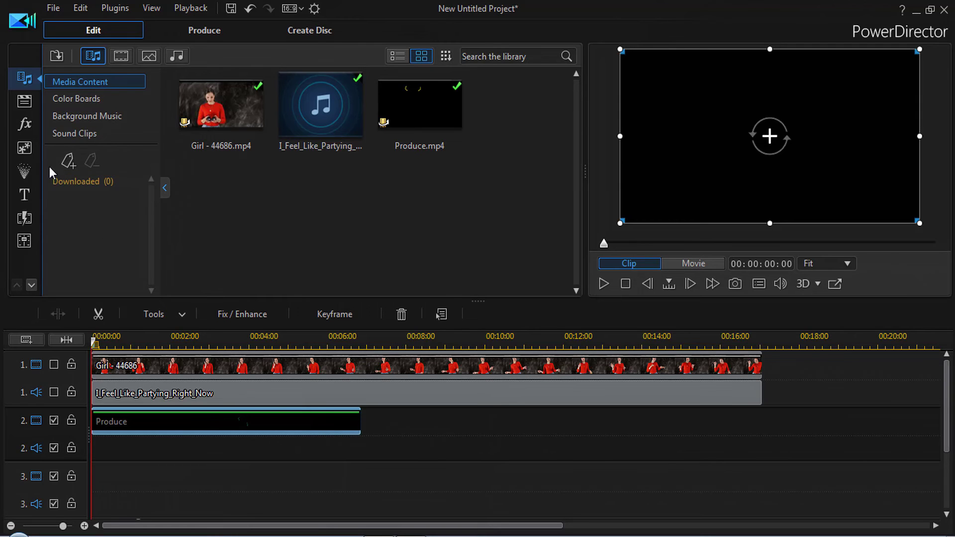
{"action": "left_click", "coordinate": [27, 125]}
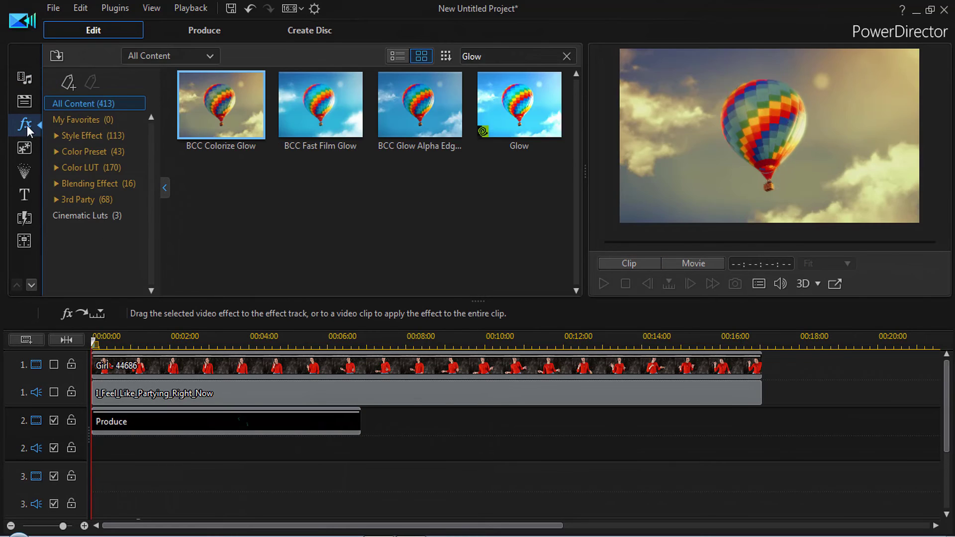
{"action": "left_click", "coordinate": [461, 56]}
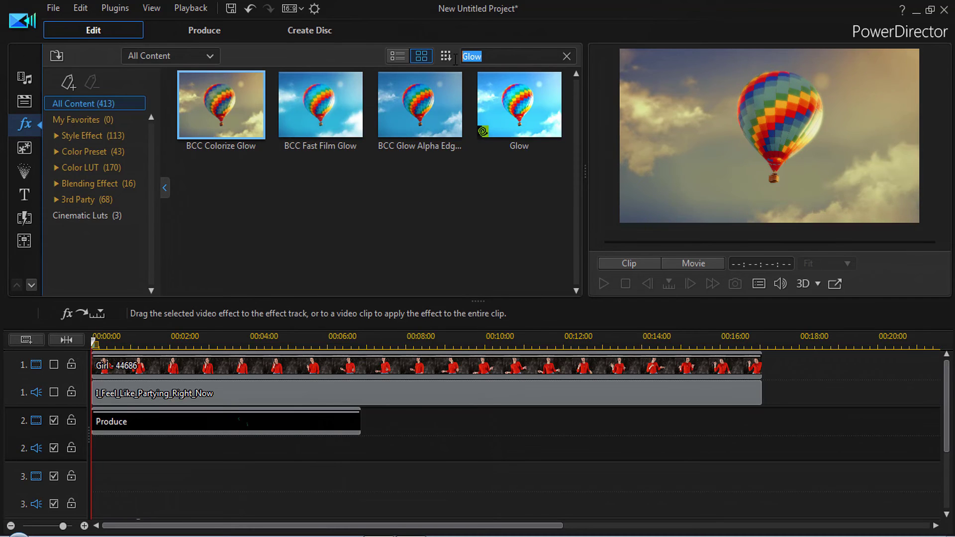
{"action": "type", "text": "G"}
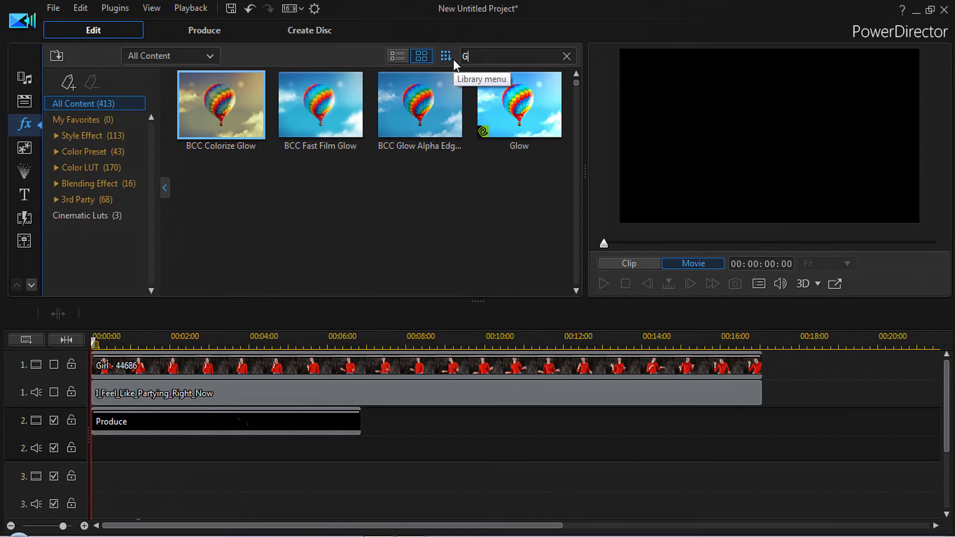
{"action": "type", "text": "low"}
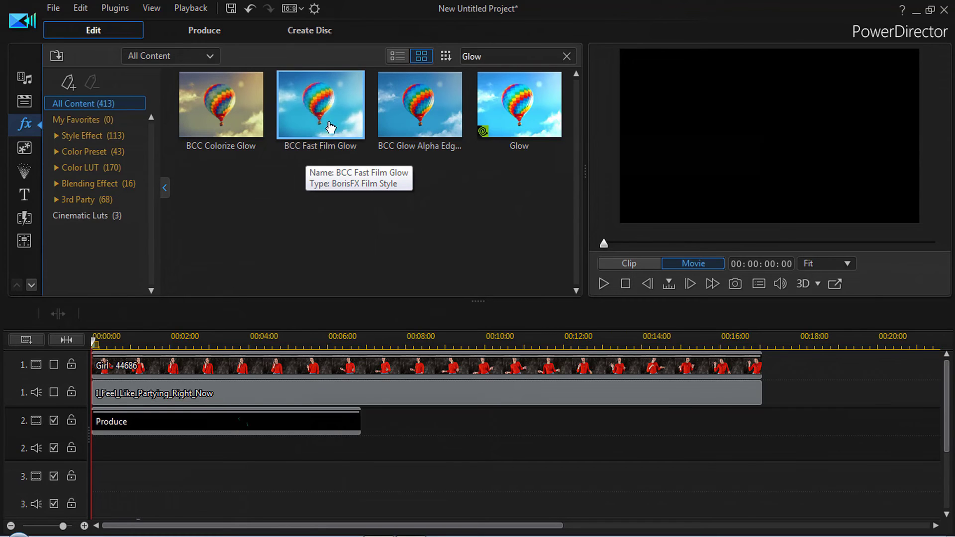
{"action": "left_click_drag", "start_coordinate": [329, 105], "coordinate": [211, 425]}
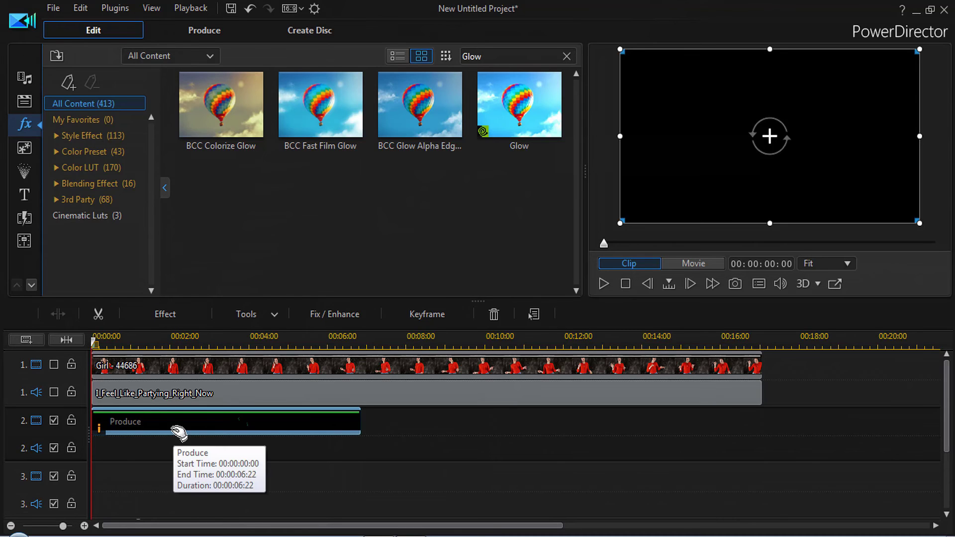
- Set the Produce clip's BCC Fast Film Glow intensity to 12 and preview the clip
{"action": "left_click", "coordinate": [164, 317]}
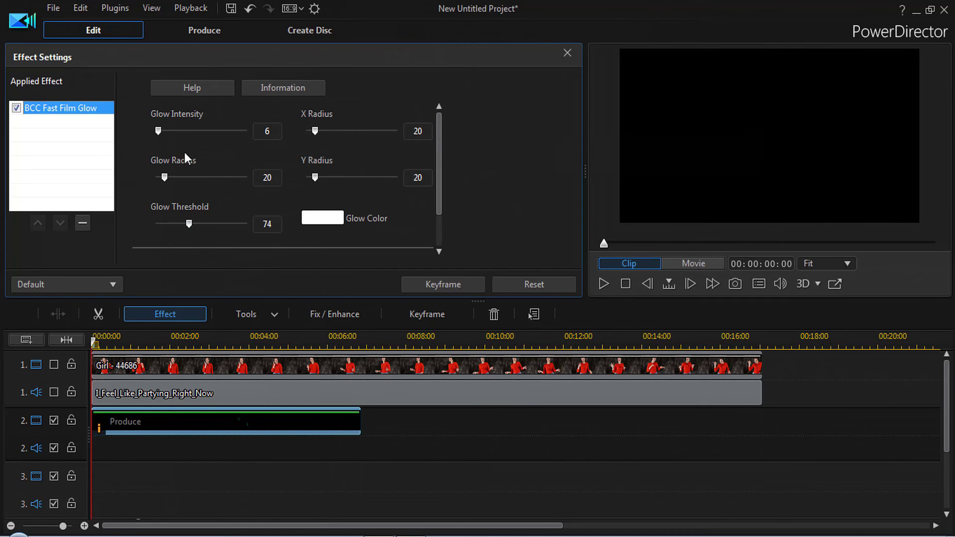
{"action": "left_click_drag", "start_coordinate": [159, 132], "coordinate": [163, 132]}
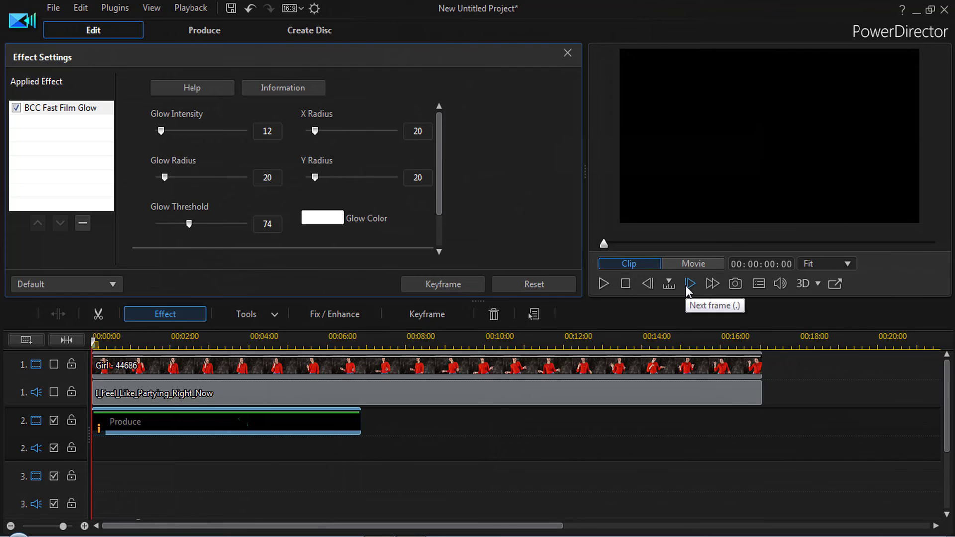
{"action": "left_click", "coordinate": [602, 284]}
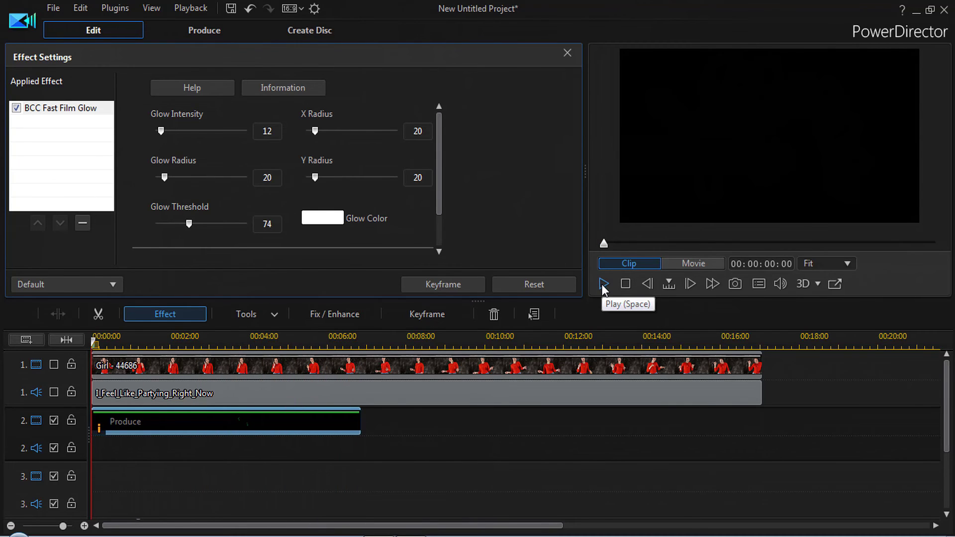
- Close the glow effect settings and re-enable both the video and audio of track 1
{"action": "left_click", "coordinate": [415, 450]}
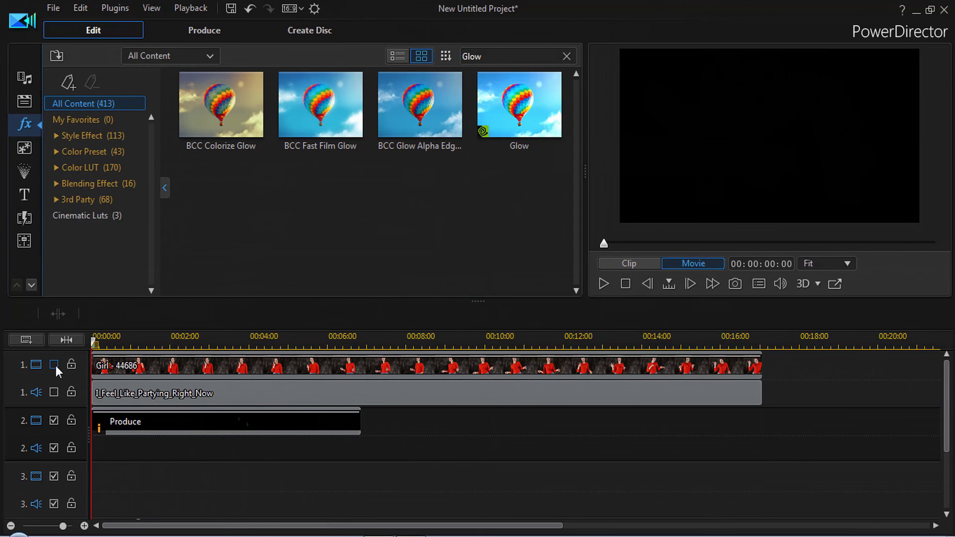
{"action": "left_click", "coordinate": [55, 392]}
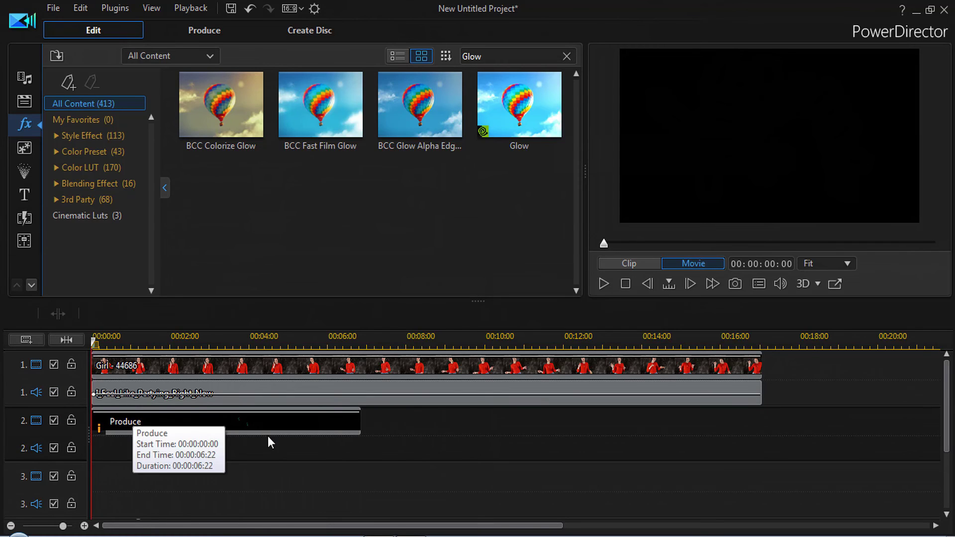
{"action": "left_click", "coordinate": [314, 430]}
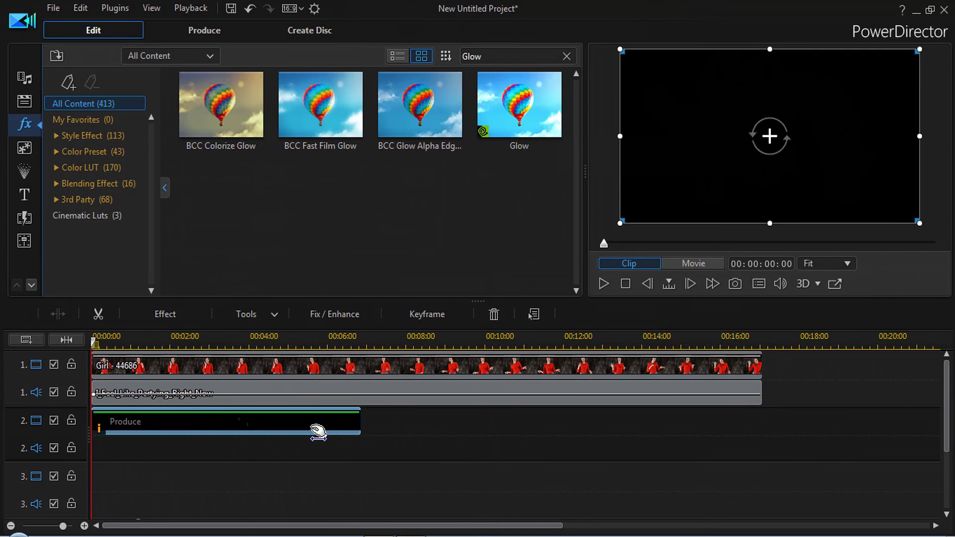
{"action": "left_click", "coordinate": [302, 369]}
{"action": "left_click", "coordinate": [307, 426]}
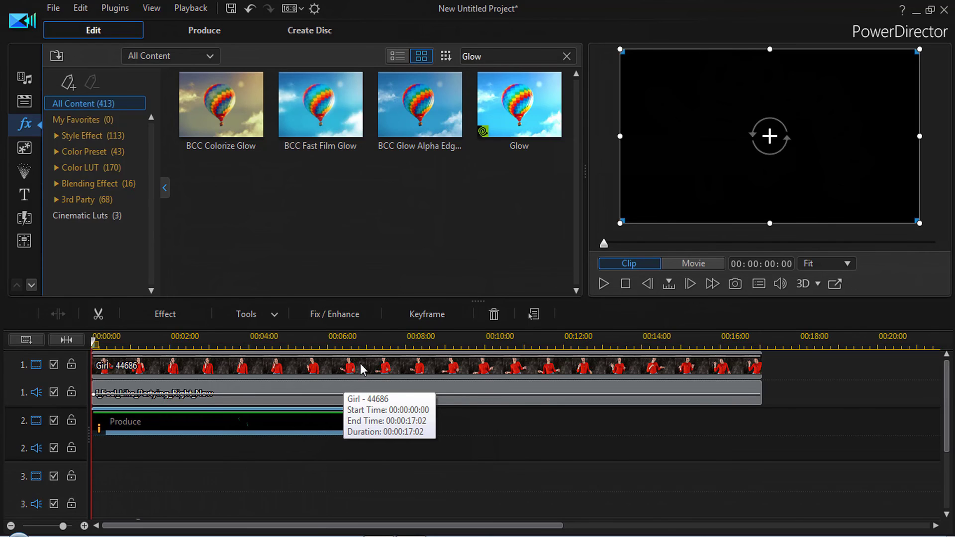
{"action": "right_click", "coordinate": [305, 424]}
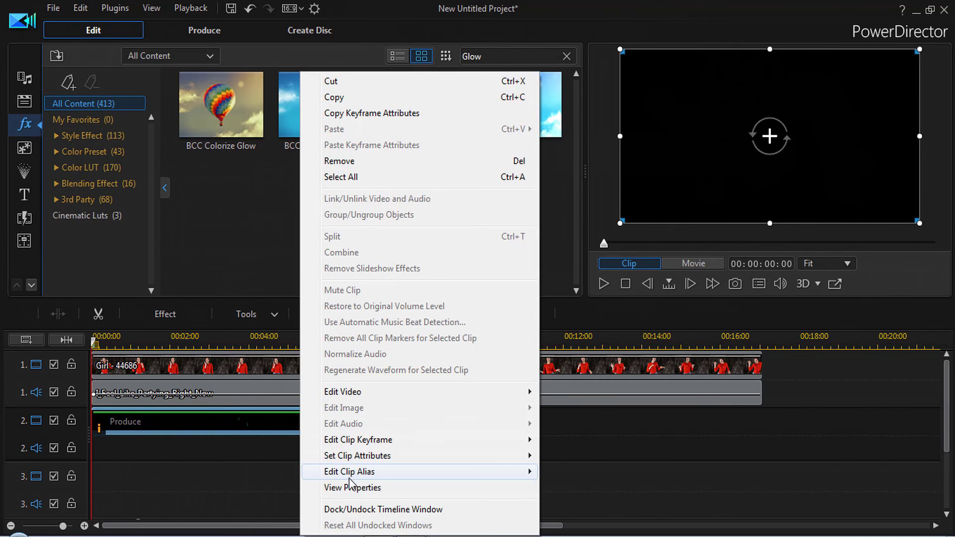
{"action": "mouse_move", "coordinate": [357, 473]}
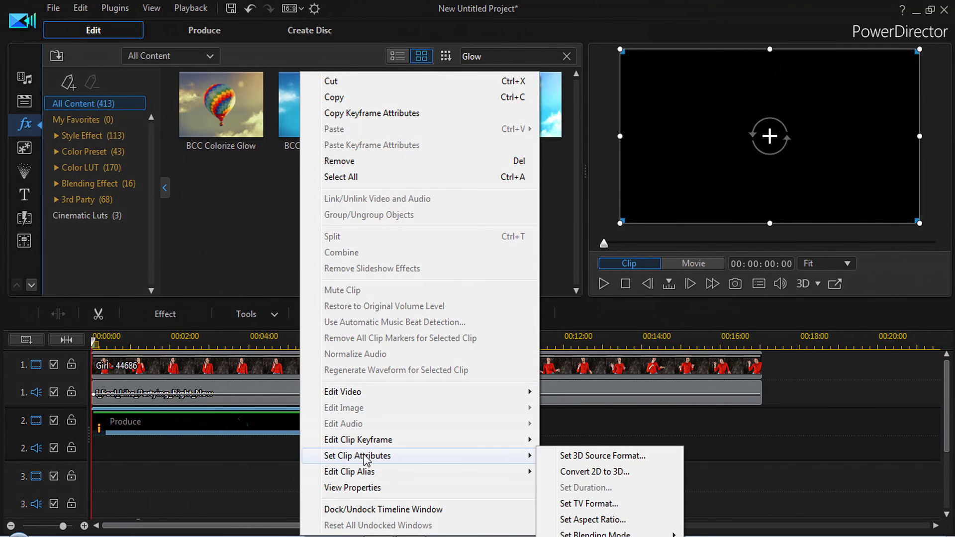
- Set the blending mode of the Produce clip on track 2 to Screen so it overlays the woman's video
{"action": "left_click", "coordinate": [229, 418]}
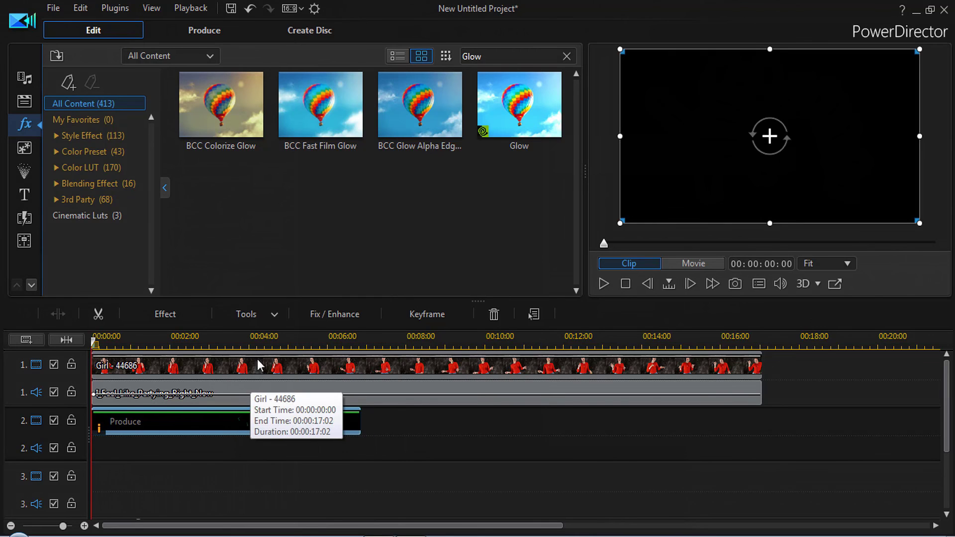
{"action": "left_click", "coordinate": [268, 314]}
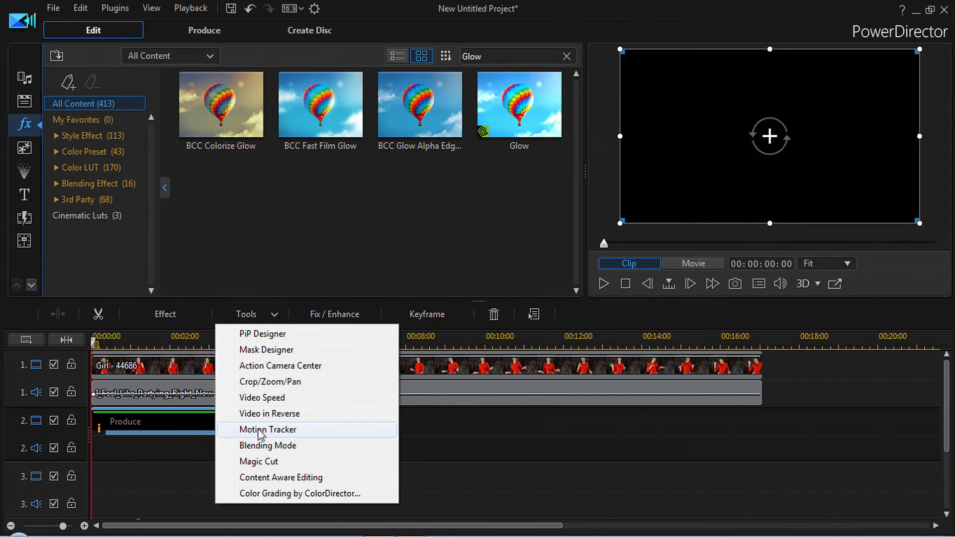
{"action": "left_click", "coordinate": [257, 446]}
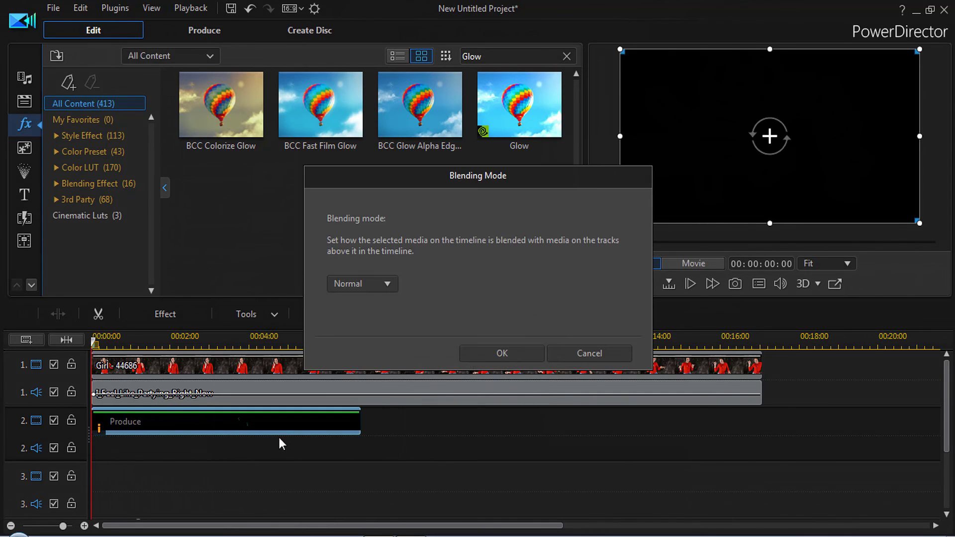
{"action": "left_click", "coordinate": [384, 283]}
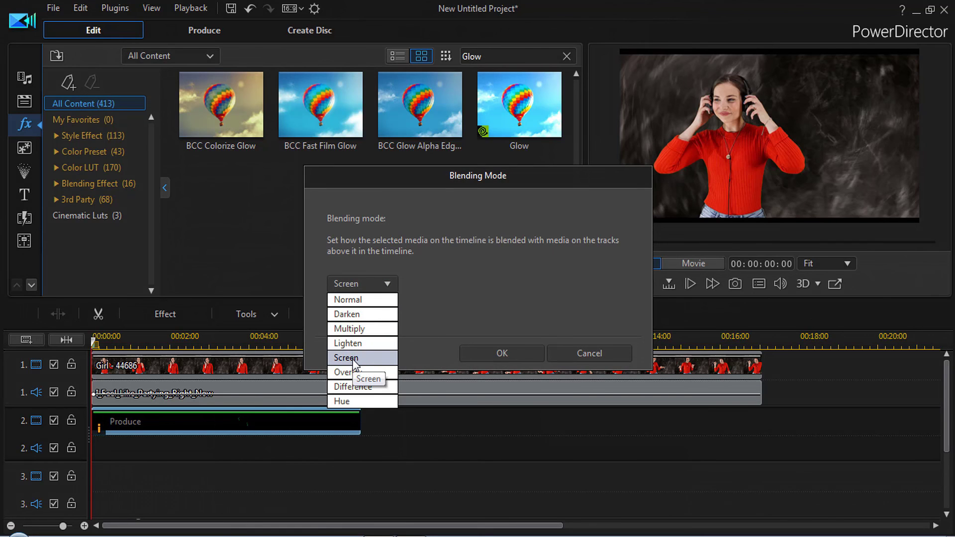
{"action": "left_click", "coordinate": [353, 360]}
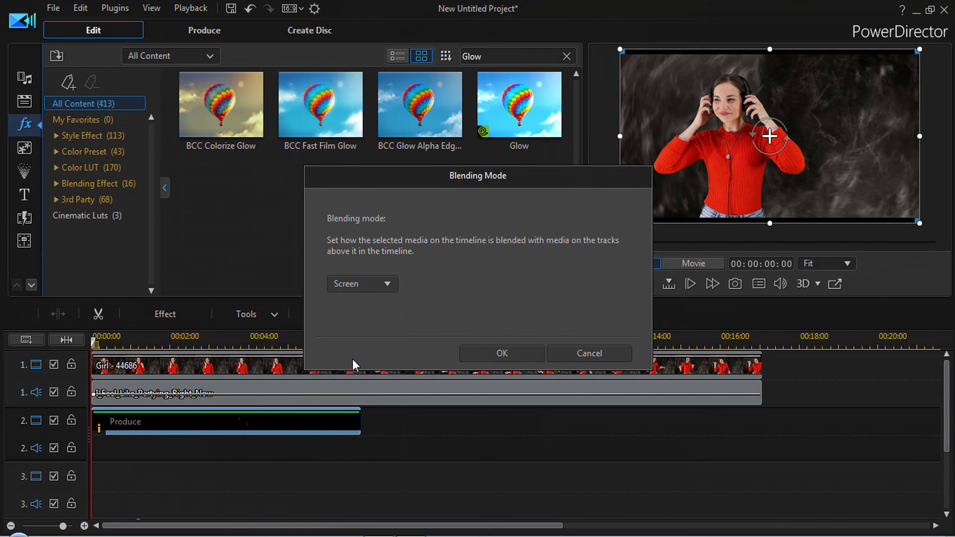
{"action": "left_click", "coordinate": [487, 353]}
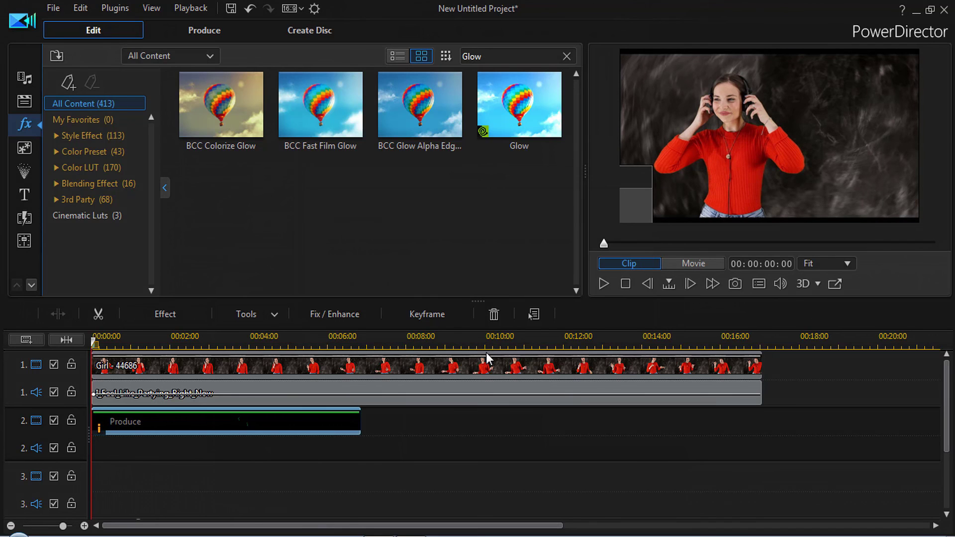
{"action": "left_click", "coordinate": [592, 434]}
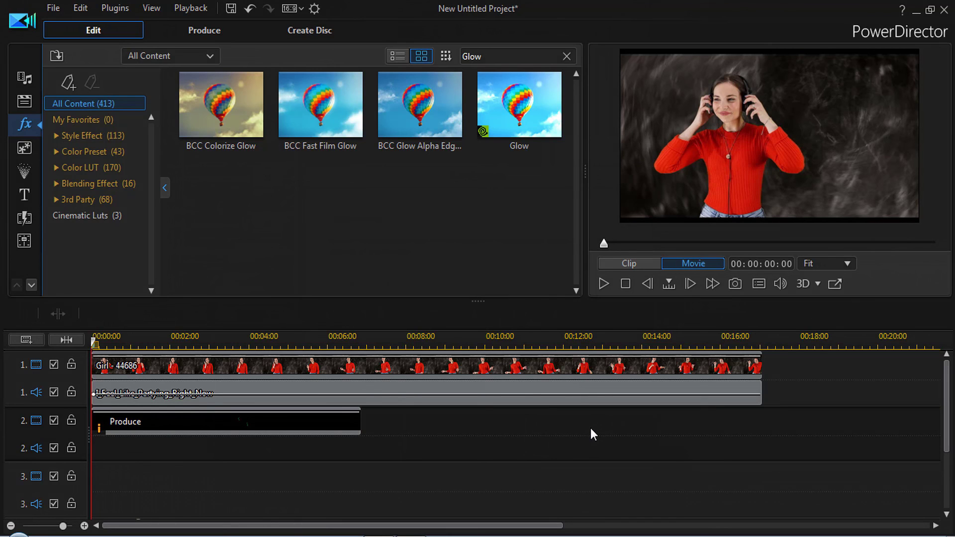
- Render a preview of the timeline range from the start to about 00:00:08:15 and watch it in full screen
{"action": "left_click_drag", "start_coordinate": [93, 343], "coordinate": [436, 365]}
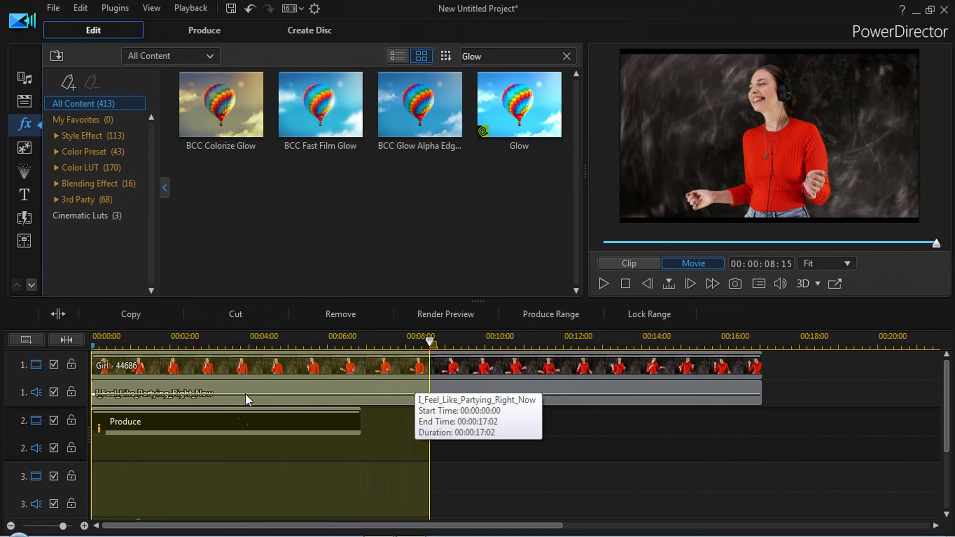
{"action": "left_click", "coordinate": [445, 314]}
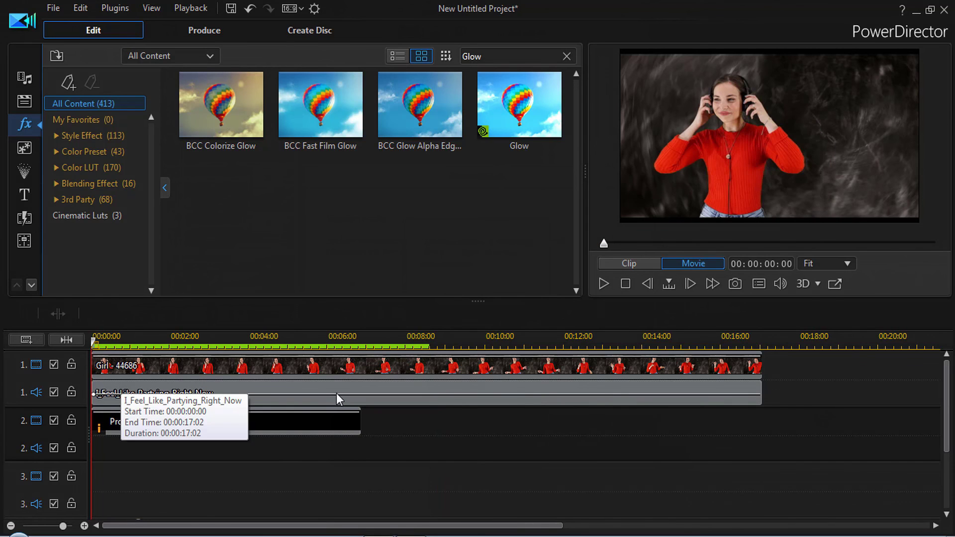
{"action": "double_click", "coordinate": [777, 189]}
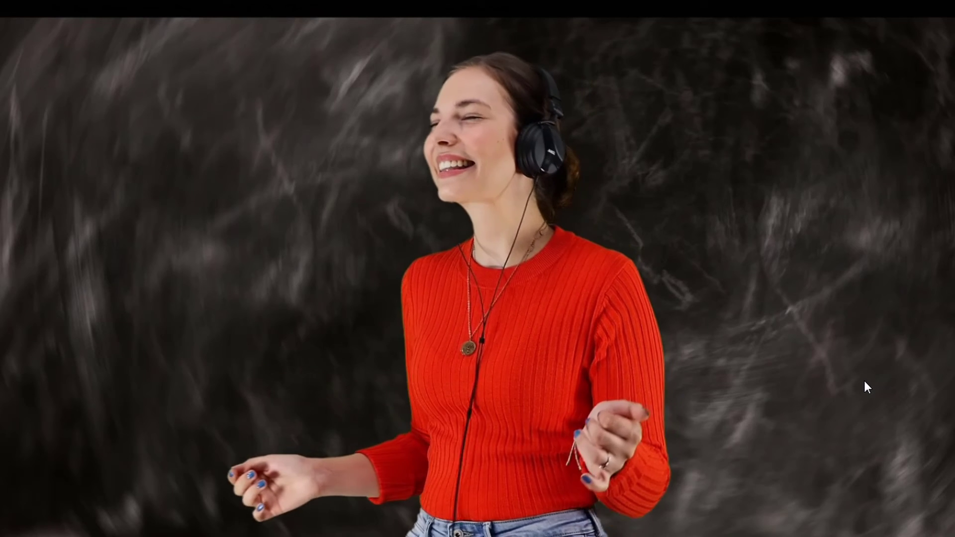
{"action": "left_click", "coordinate": [664, 533]}
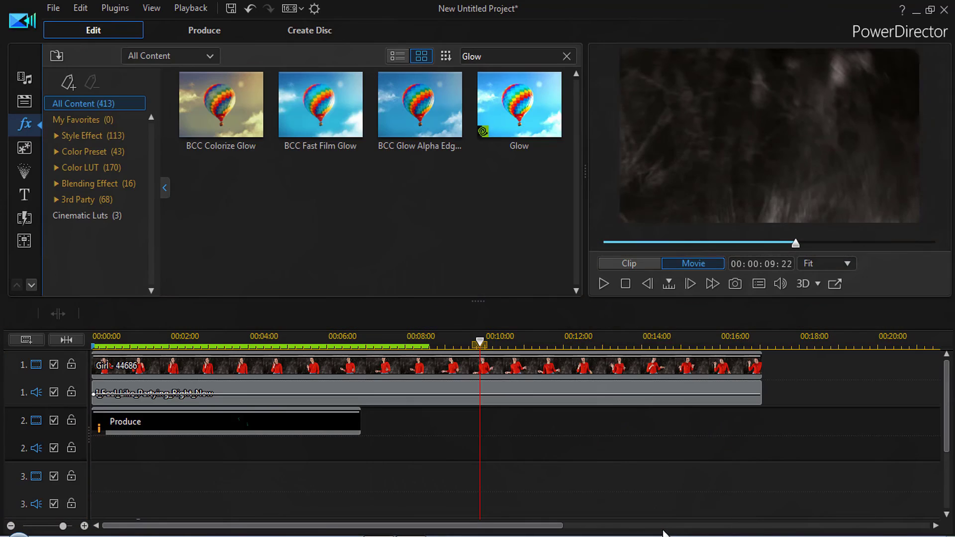